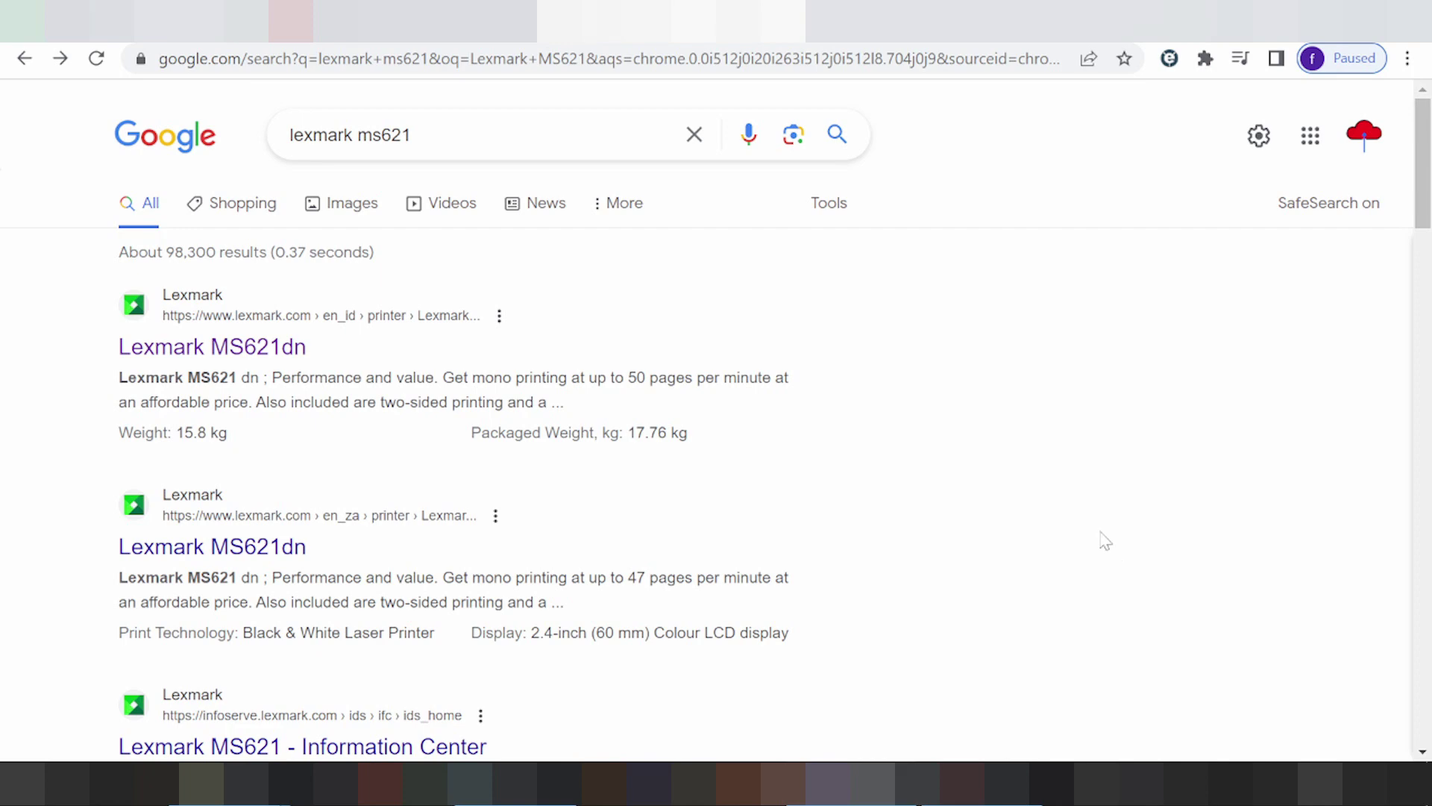
Search Google for 'lexmark ms621 driver download'.
{"action": "left_click", "coordinate": [478, 135]}
{"action": "type", "text": "d"}
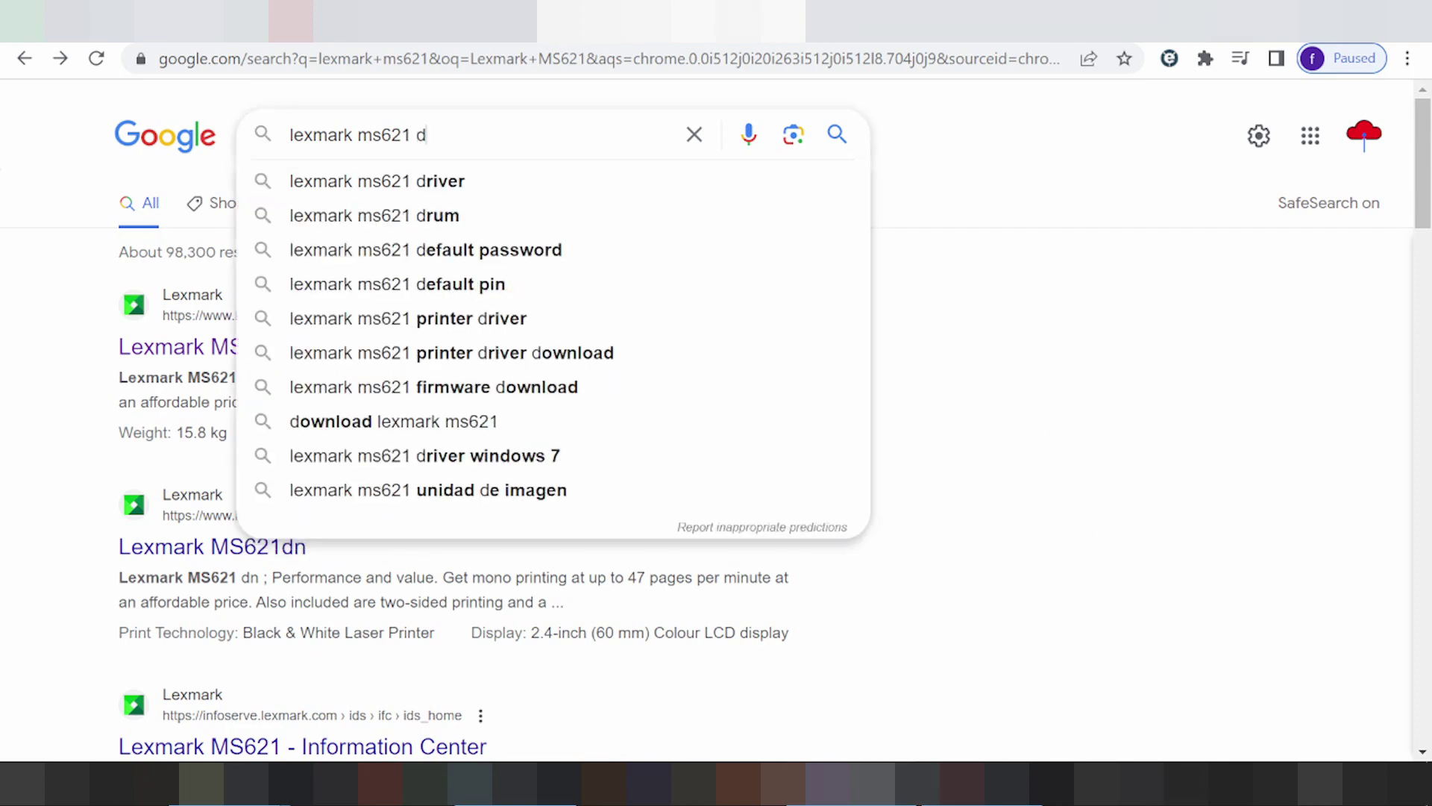
{"action": "type", "text": "river download"}
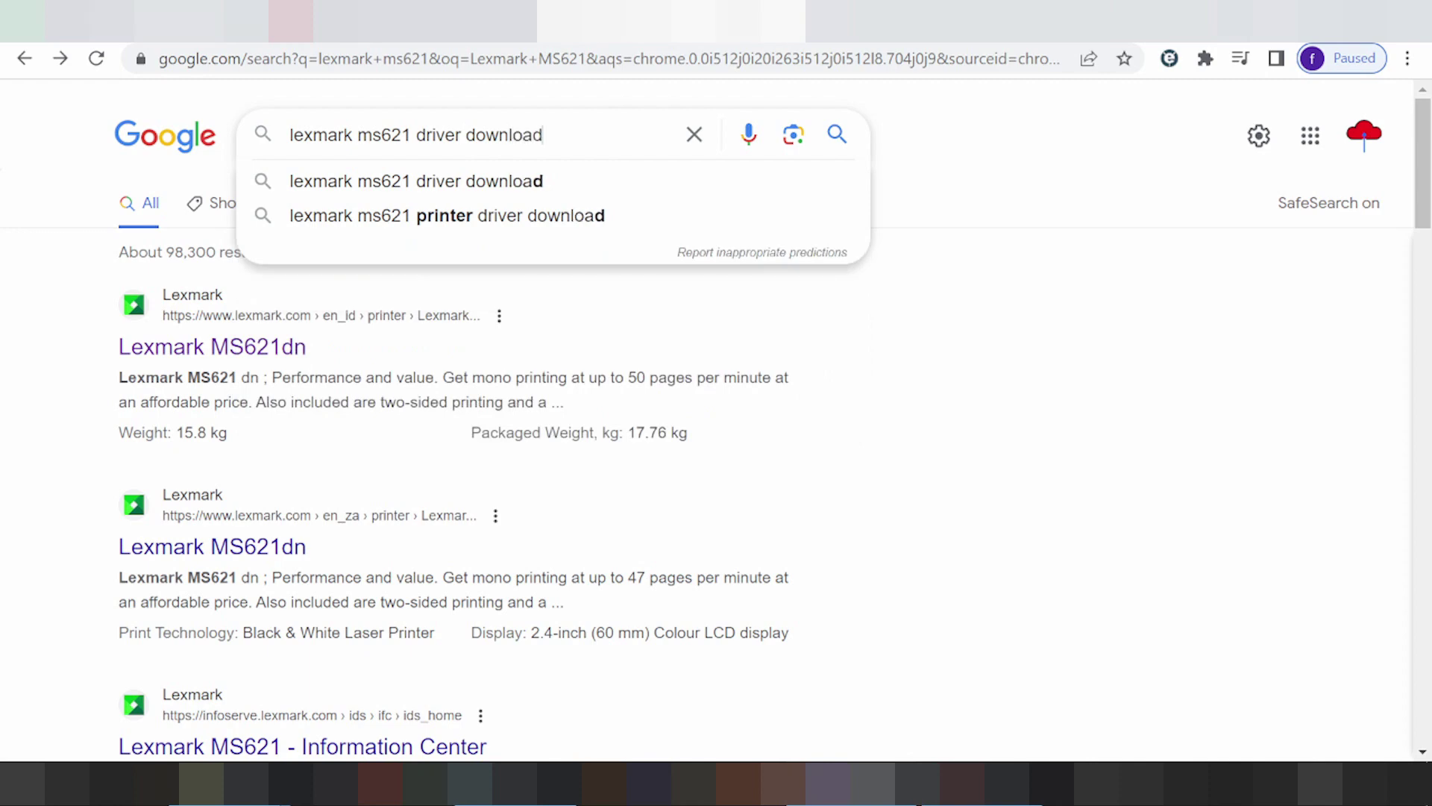
{"action": "key", "text": "Return"}
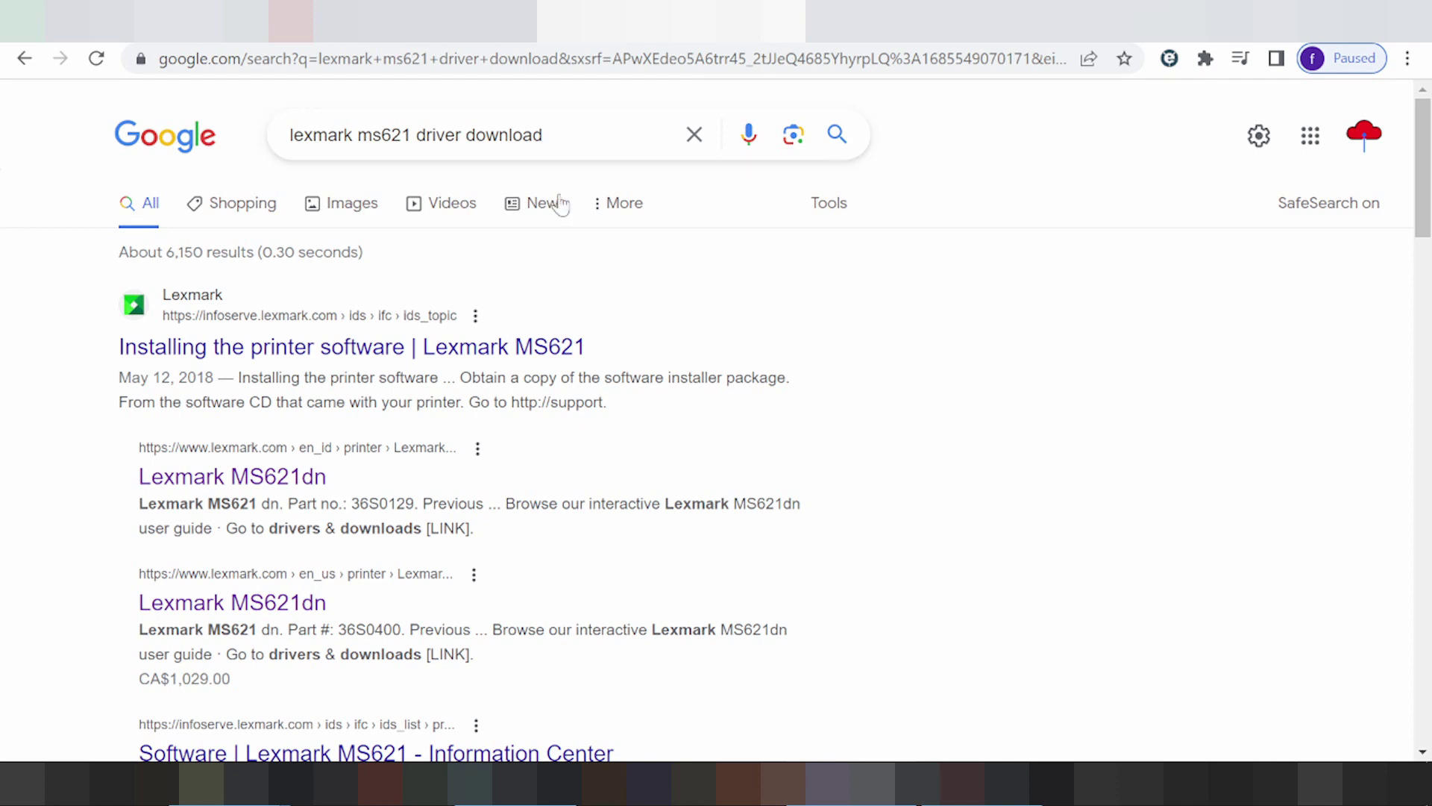
Open the first Lexmark MS621dn product page from the search results.
{"action": "scroll", "coordinate": [607, 425], "scroll_direction": "down", "scroll_amount": 7}
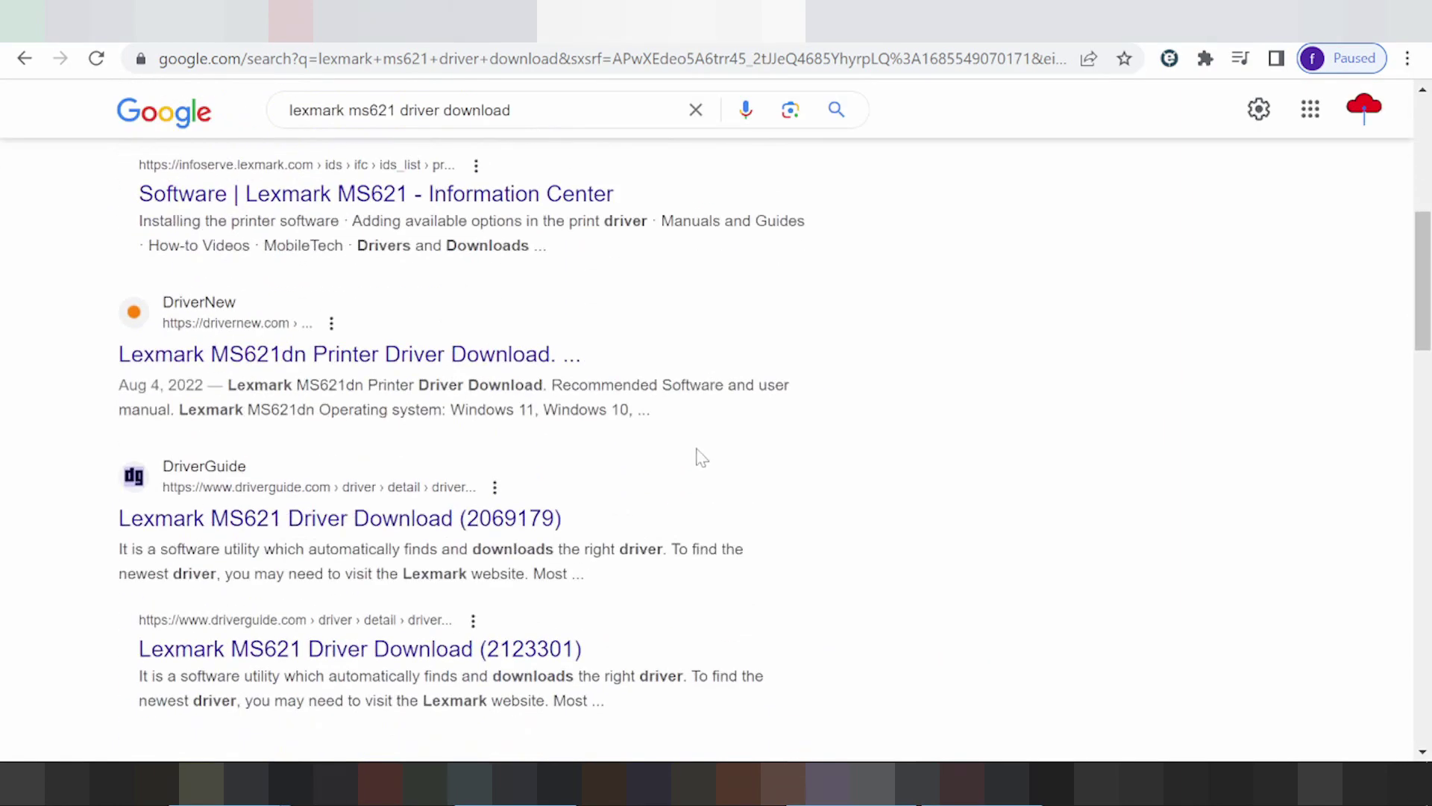
{"action": "scroll", "coordinate": [701, 459], "scroll_direction": "up", "scroll_amount": 4}
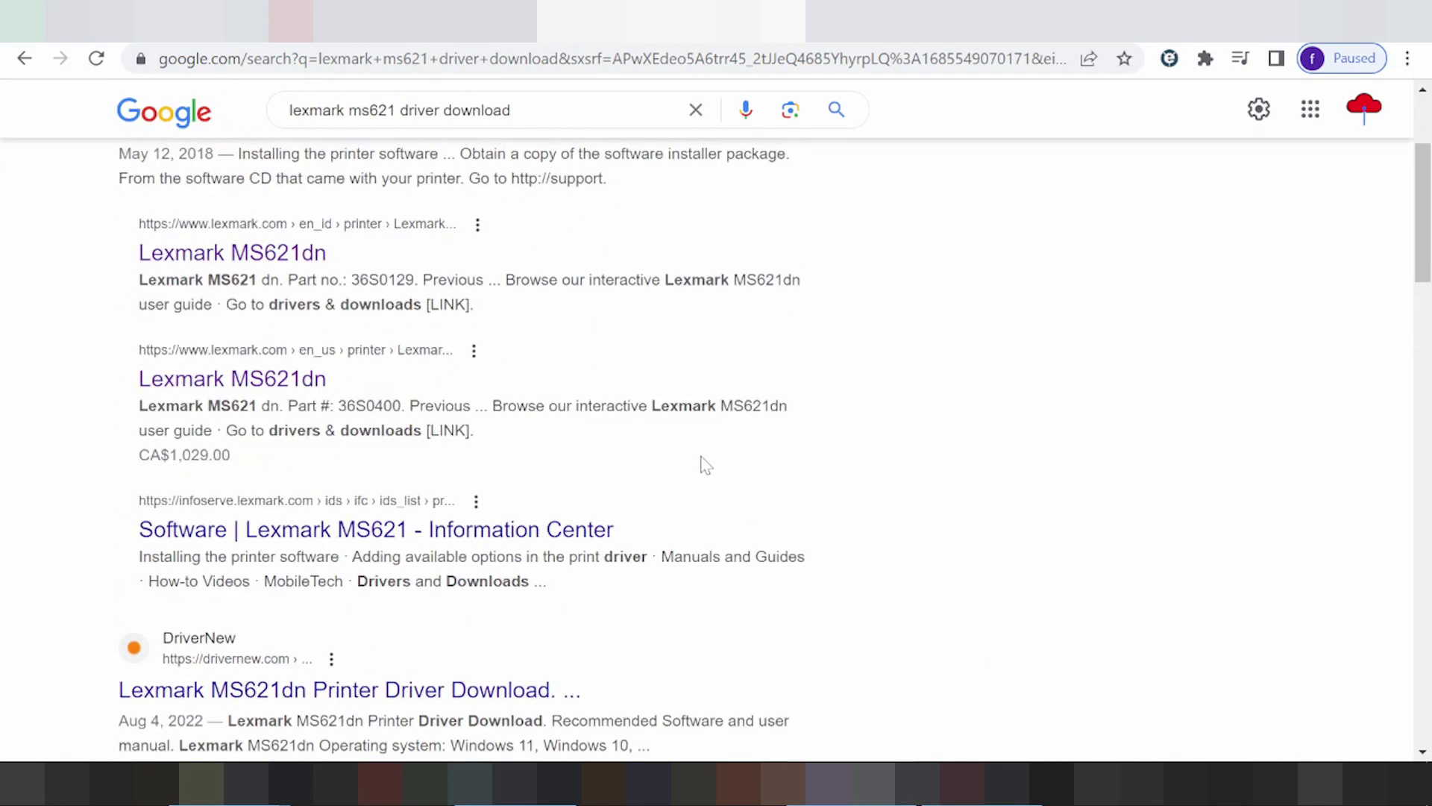
{"action": "left_click", "coordinate": [276, 257]}
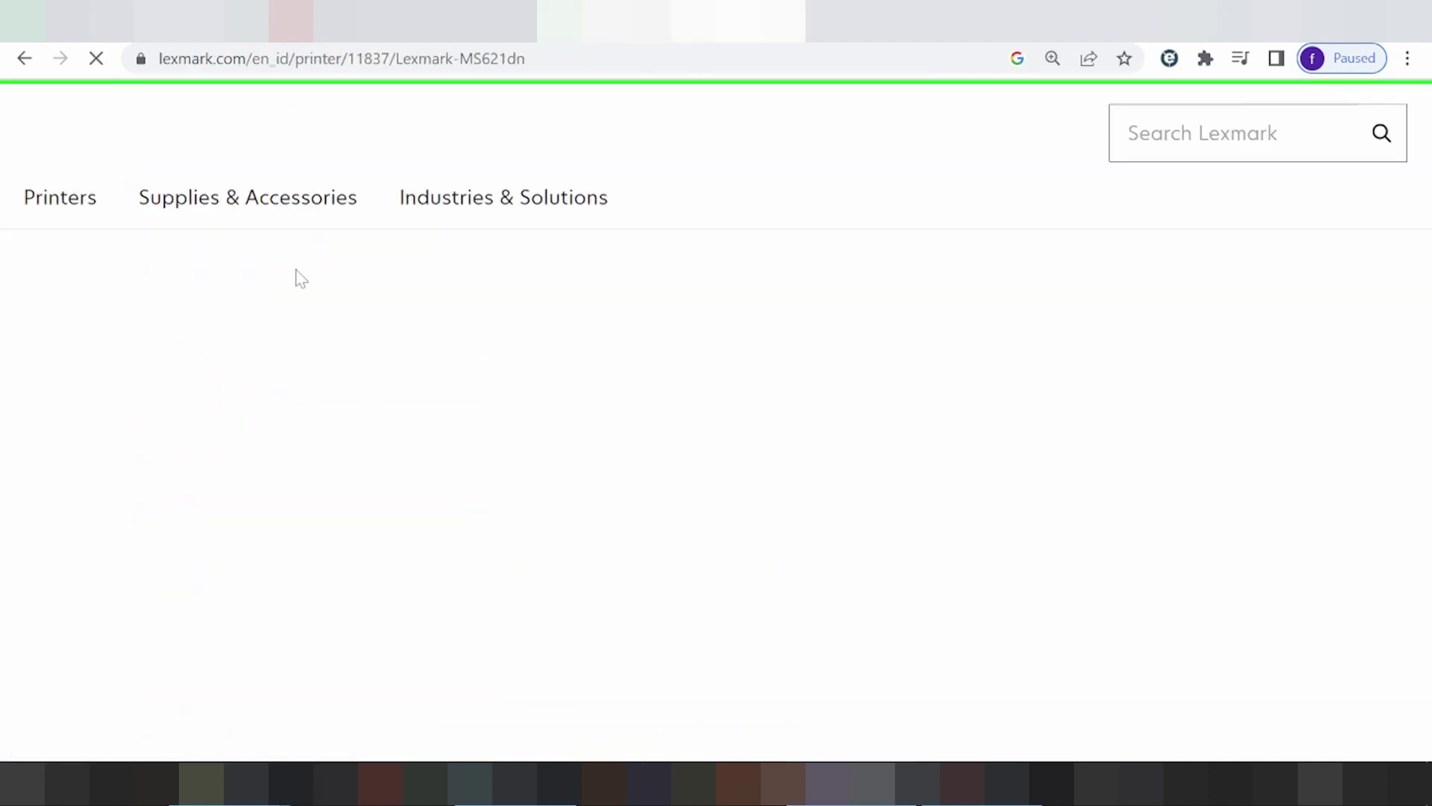
Go to the MS621dn Support page and open its Drivers & downloads section.
{"action": "scroll", "coordinate": [709, 266], "scroll_direction": "down", "scroll_amount": 2}
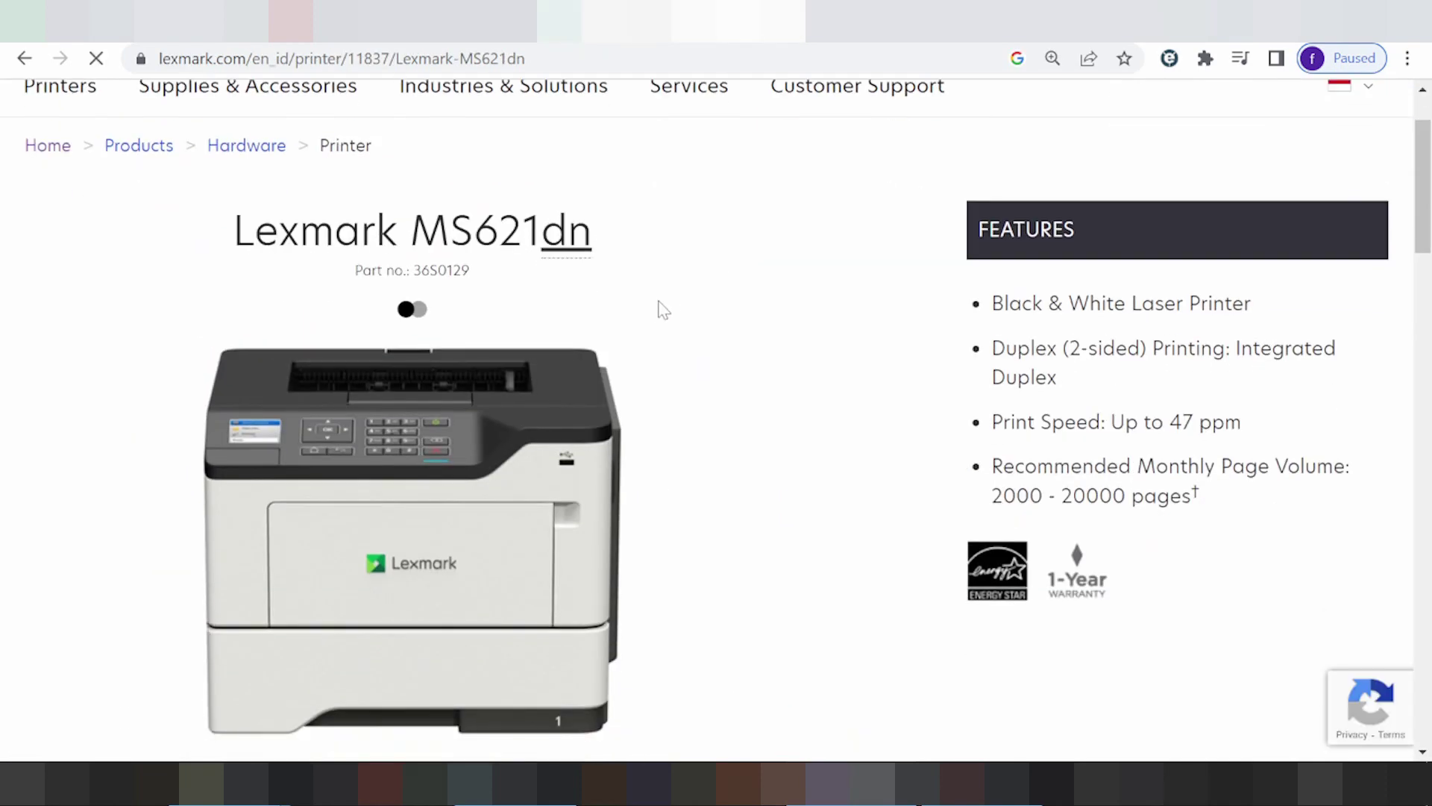
{"action": "scroll", "coordinate": [646, 326], "scroll_direction": "down", "scroll_amount": 2}
{"action": "scroll", "coordinate": [625, 209], "scroll_direction": "down", "scroll_amount": 5}
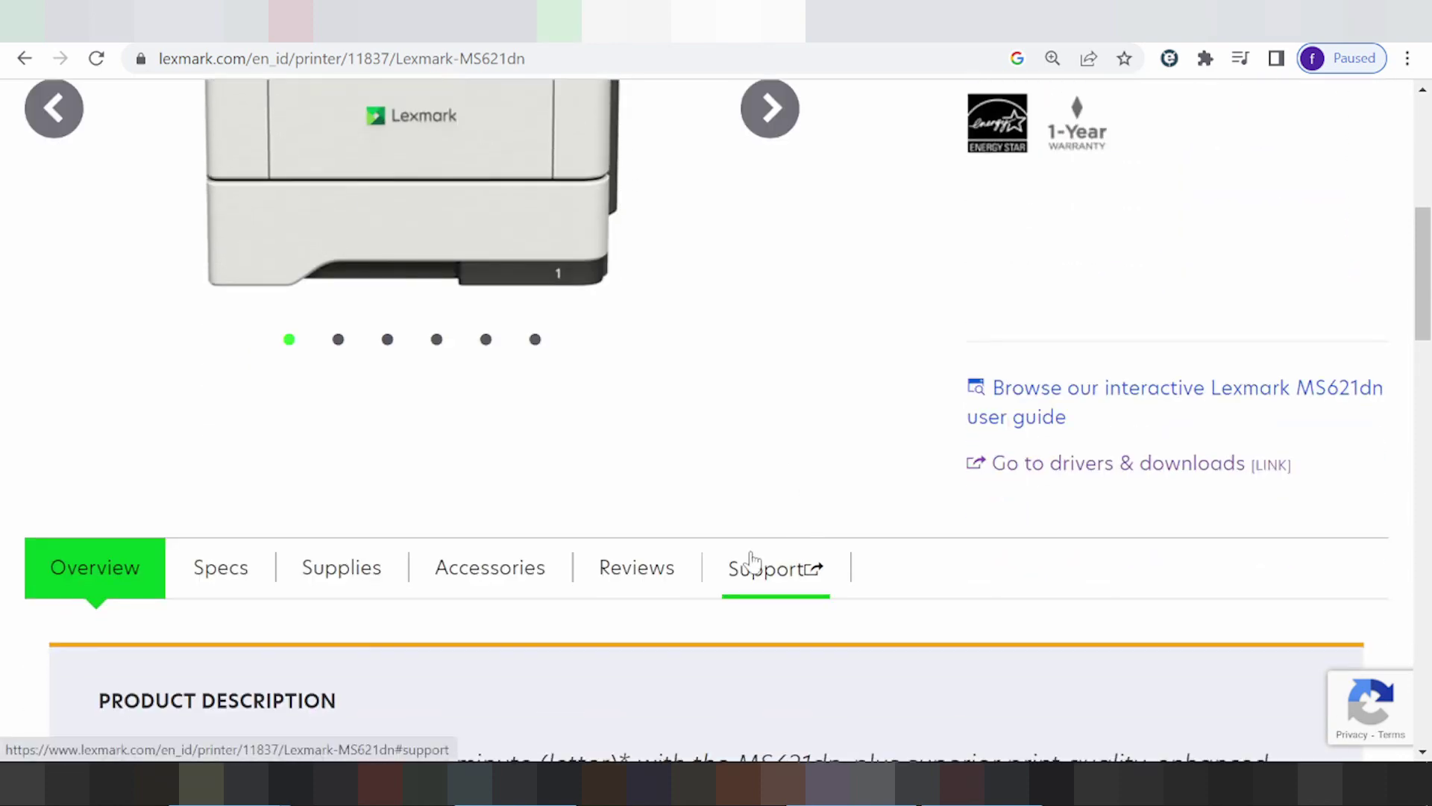
{"action": "left_click", "coordinate": [781, 581]}
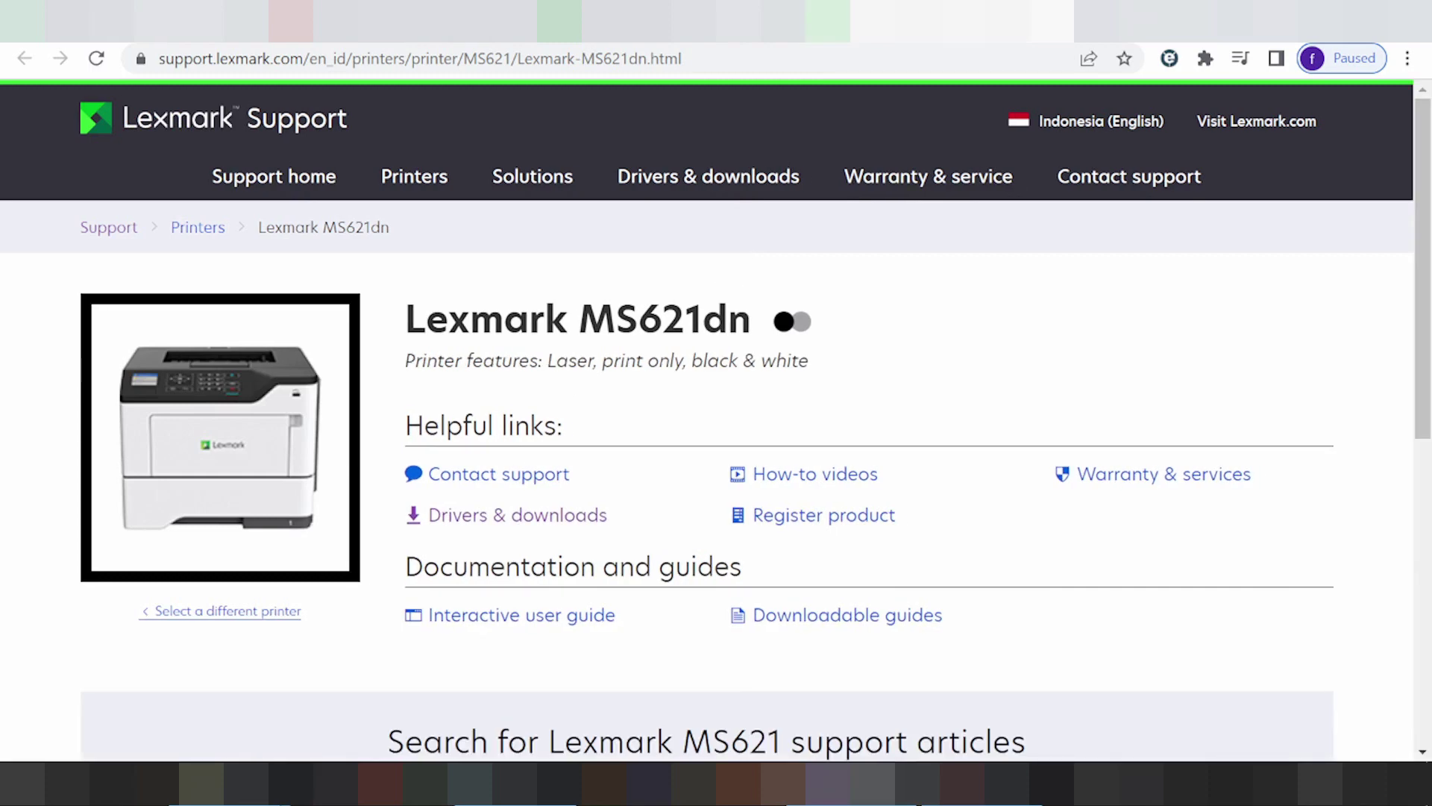
{"action": "left_click", "coordinate": [518, 522]}
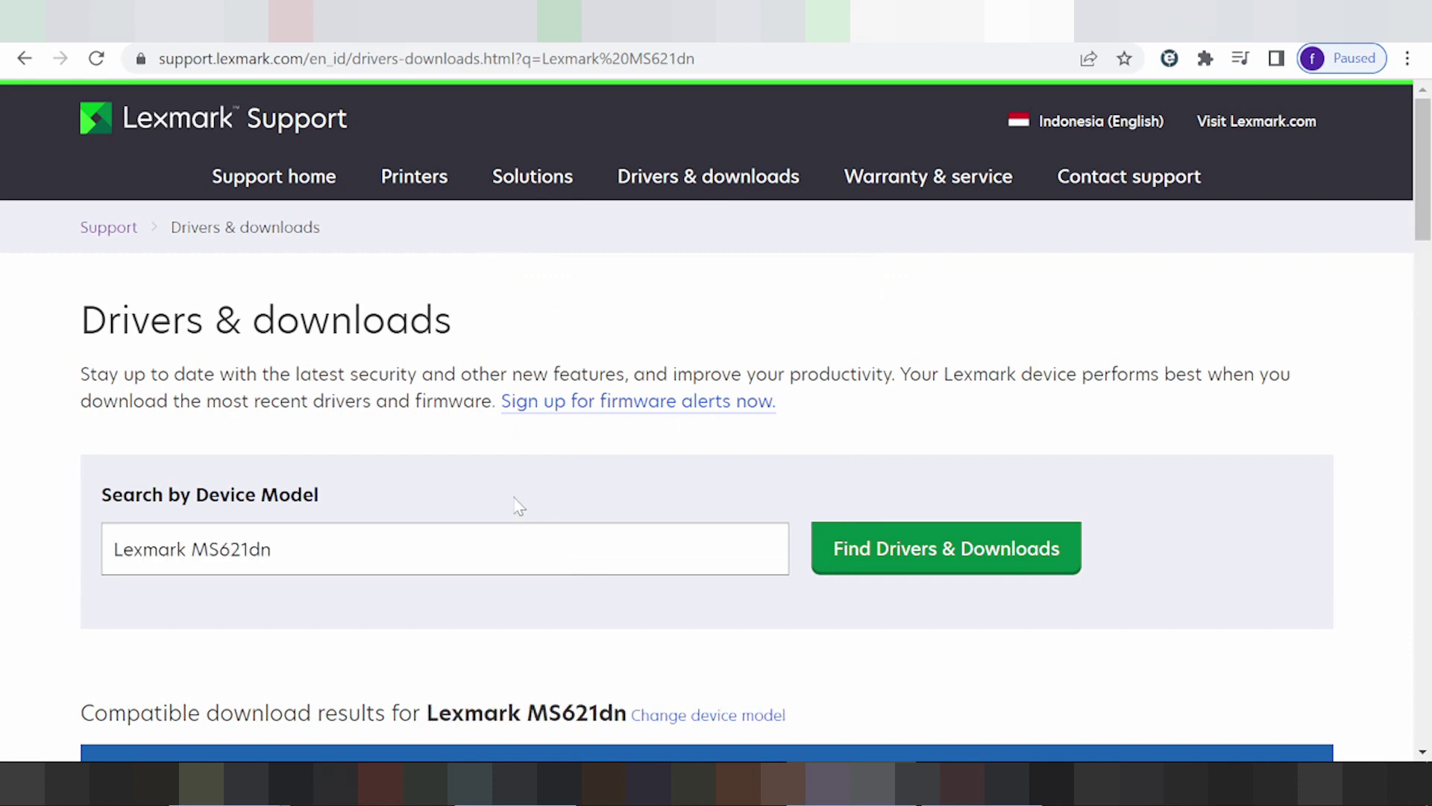
Scroll to the downloads table showing 29 Windows 10 (64-bit) entries.
{"action": "scroll", "coordinate": [515, 500], "scroll_direction": "down", "scroll_amount": 5}
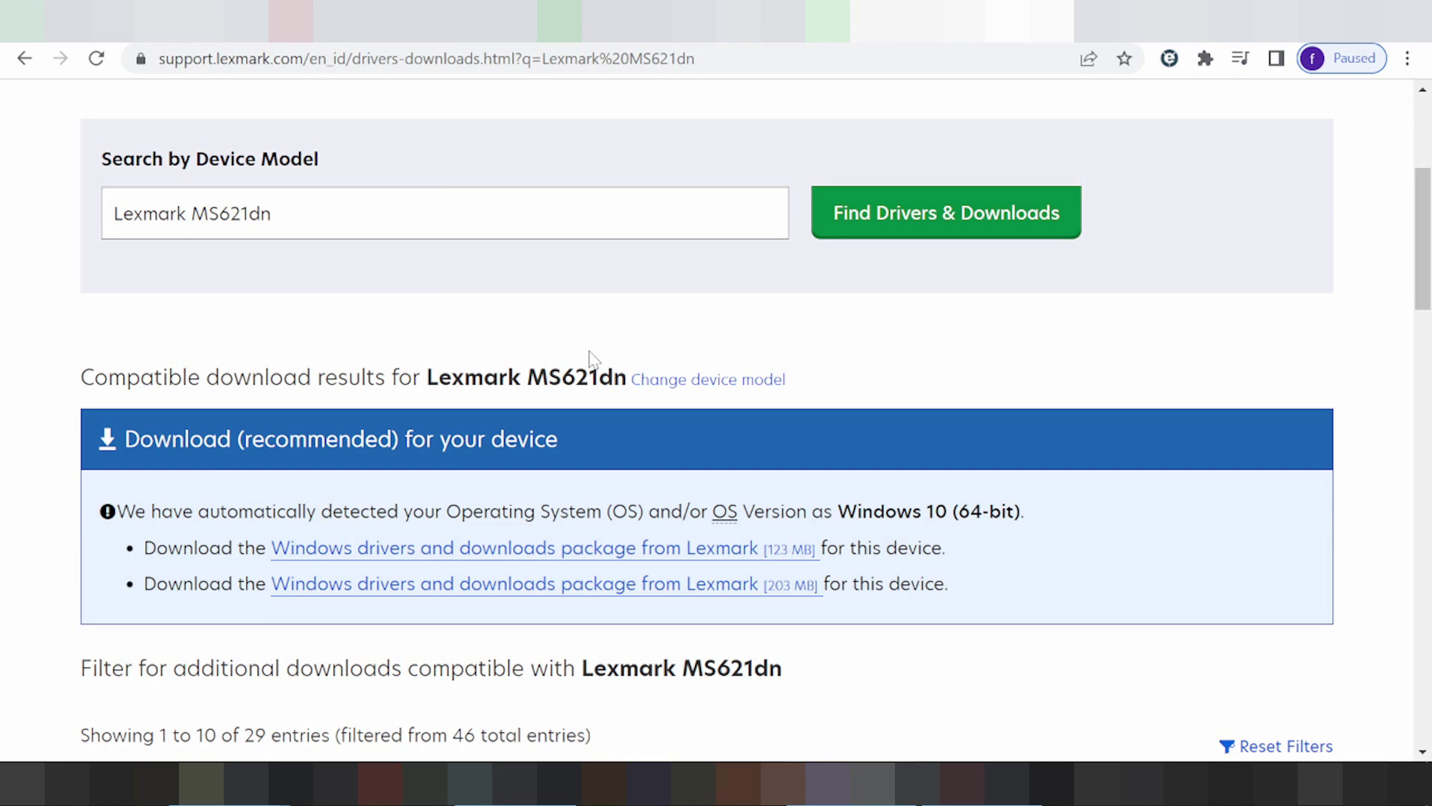
{"action": "left_click_drag", "start_coordinate": [157, 548], "coordinate": [969, 598]}
{"action": "scroll", "coordinate": [744, 464], "scroll_direction": "down", "scroll_amount": 3}
{"action": "scroll", "coordinate": [744, 464], "scroll_direction": "down", "scroll_amount": 5}
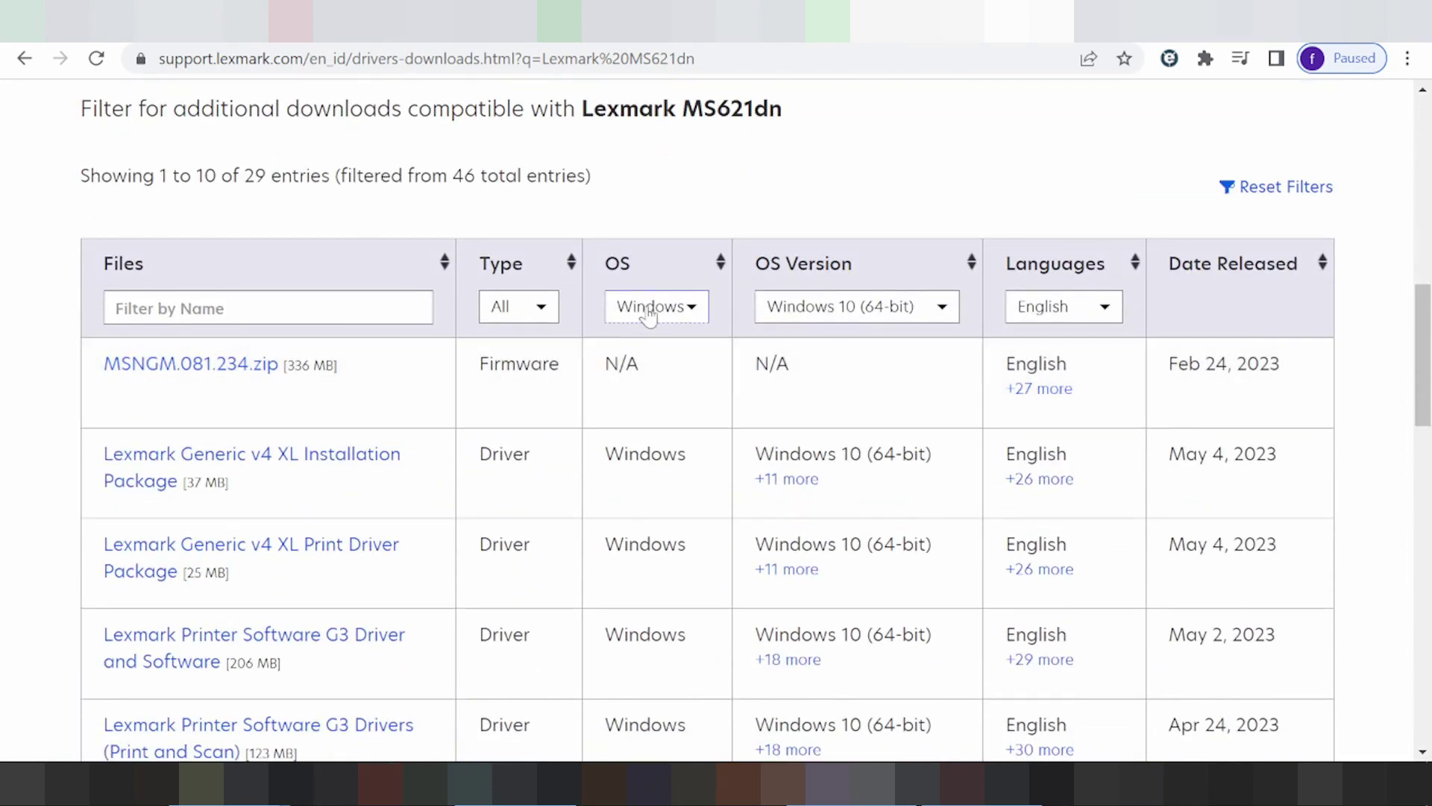
Filter the MS621dn downloads to macOS, version macOS 13.
{"action": "left_click", "coordinate": [649, 316]}
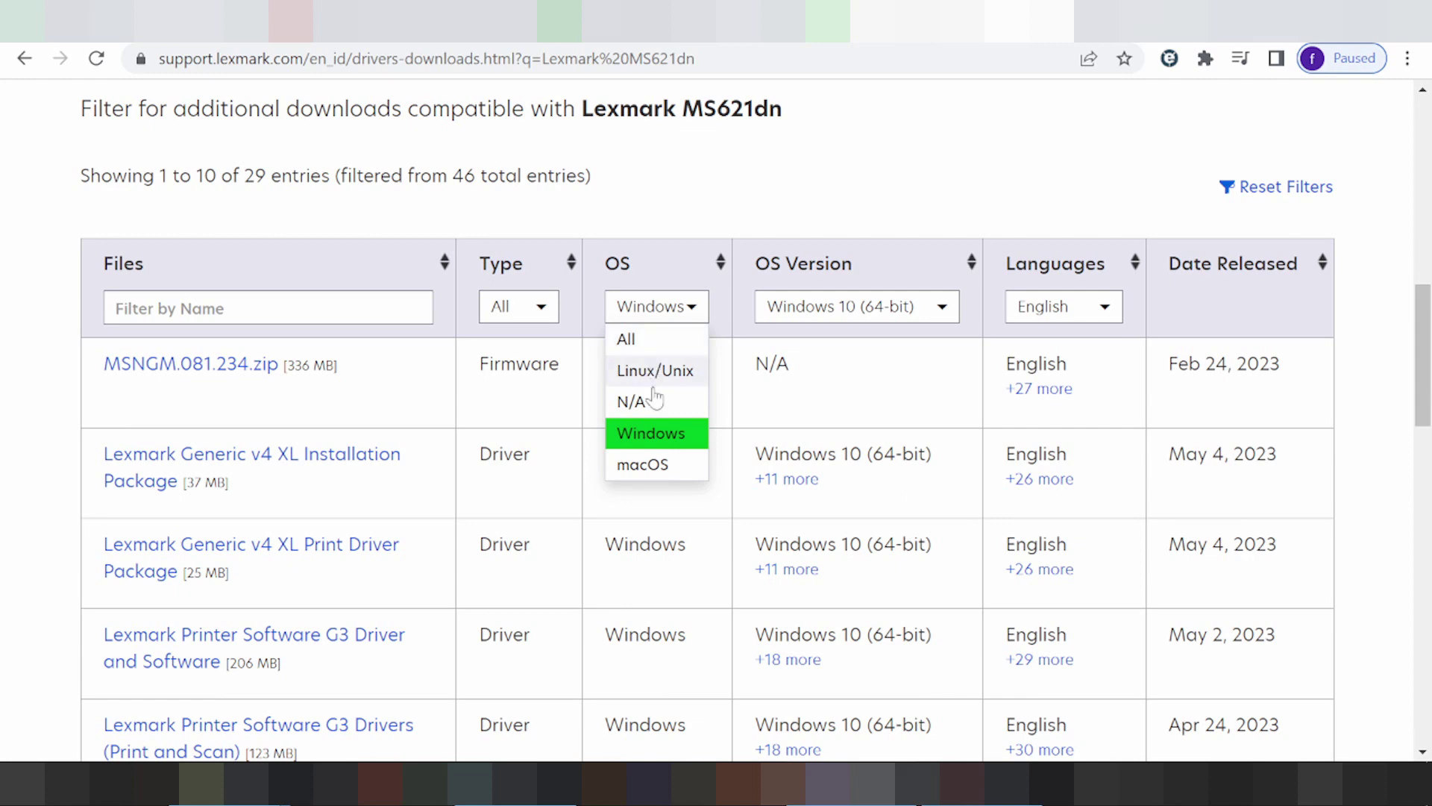
{"action": "left_click", "coordinate": [642, 464]}
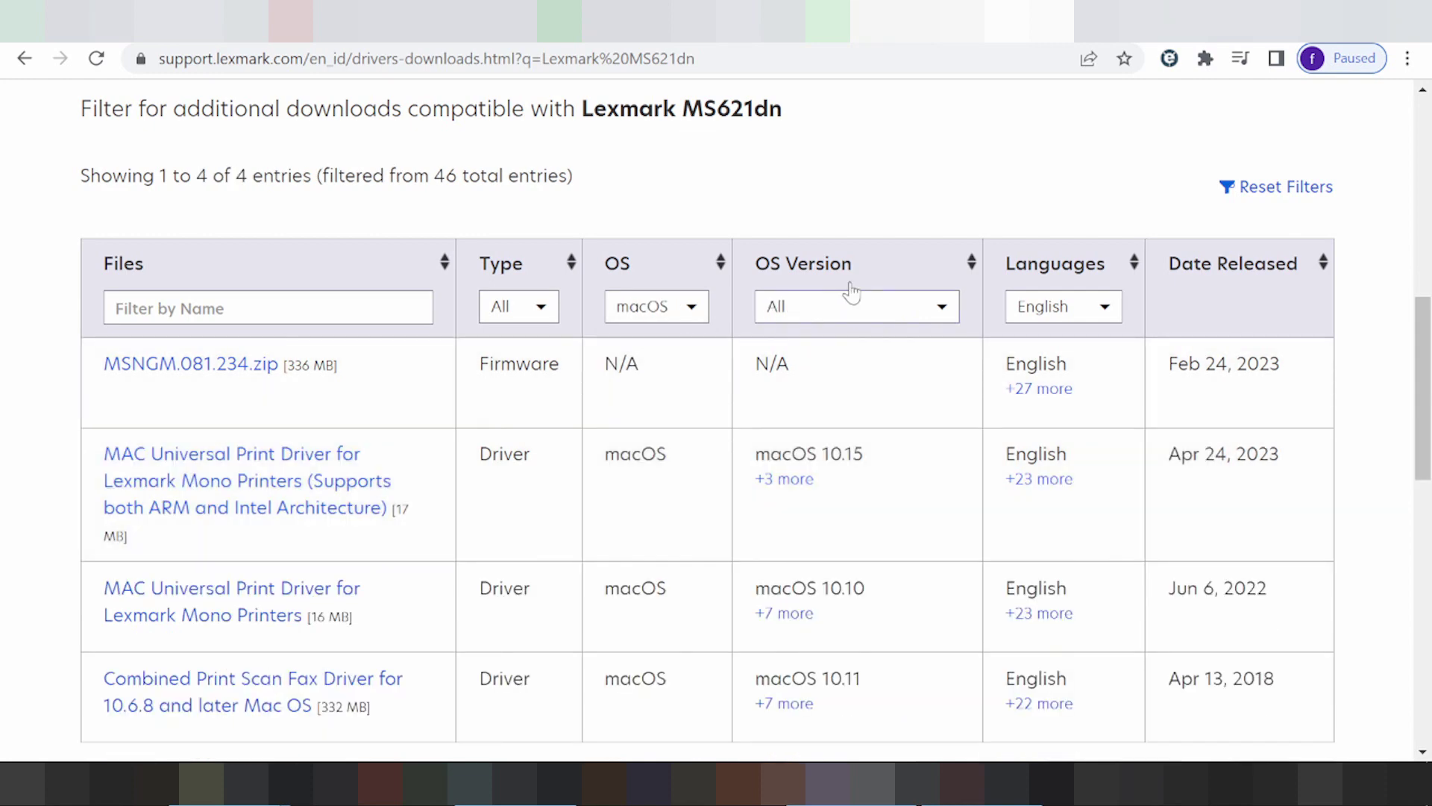
{"action": "left_click", "coordinate": [853, 308]}
{"action": "scroll", "coordinate": [831, 477], "scroll_direction": "down", "scroll_amount": 1}
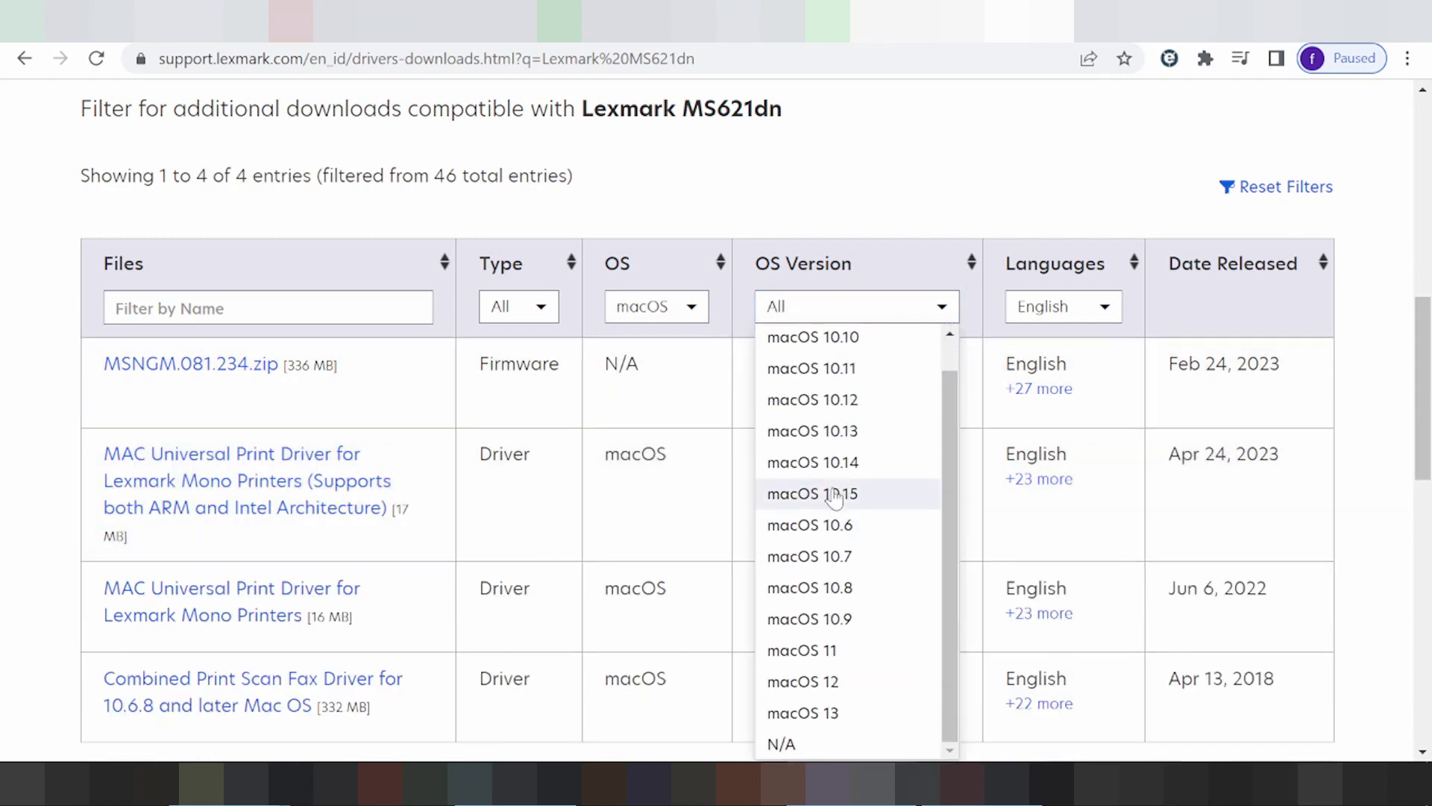
{"action": "left_click", "coordinate": [832, 715]}
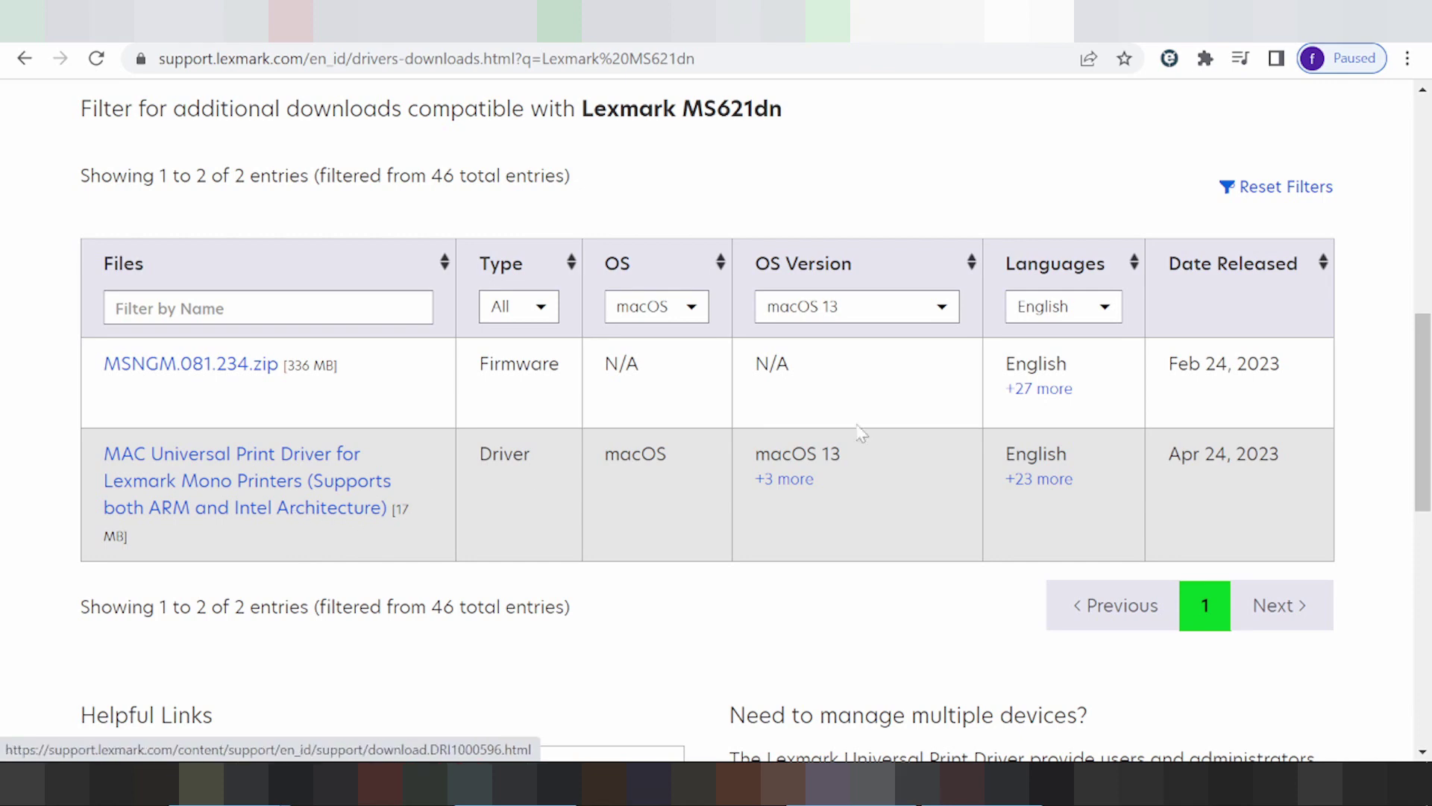
Check the MAC Universal Print Driver's date and language, then cancel its download confirmation.
{"action": "left_click_drag", "start_coordinate": [1193, 453], "coordinate": [1279, 454]}
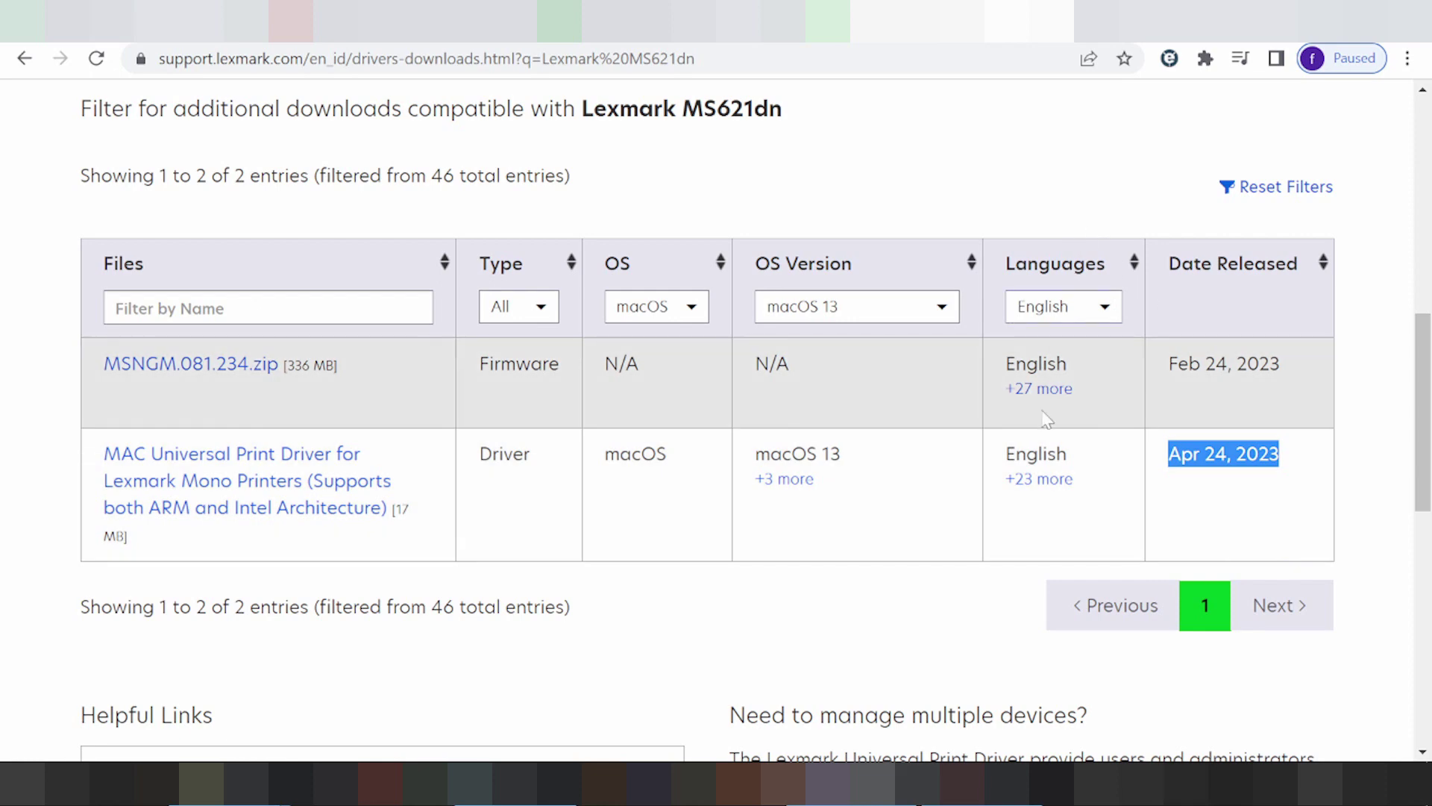
{"action": "left_click_drag", "start_coordinate": [1006, 453], "coordinate": [1068, 451]}
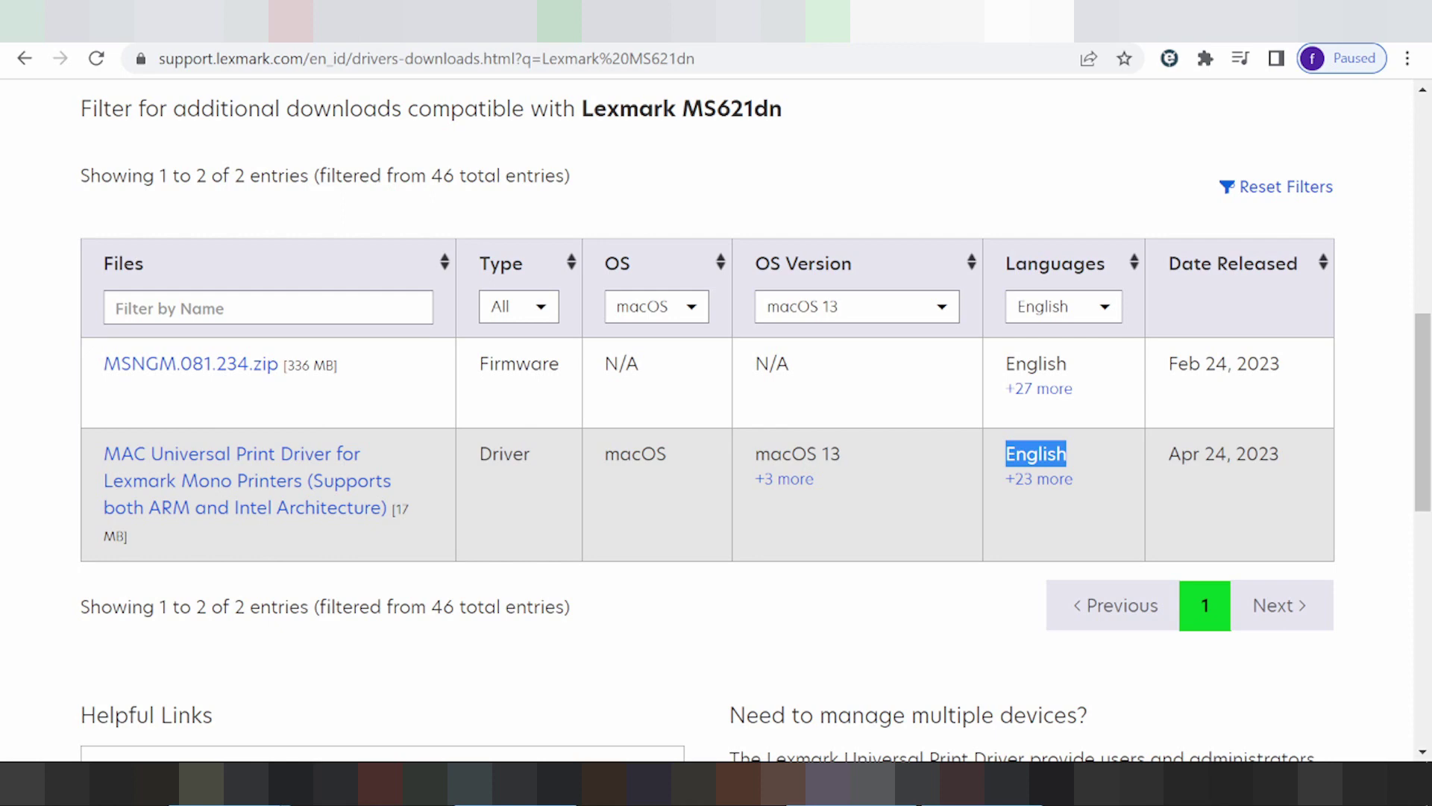
{"action": "left_click", "coordinate": [205, 473]}
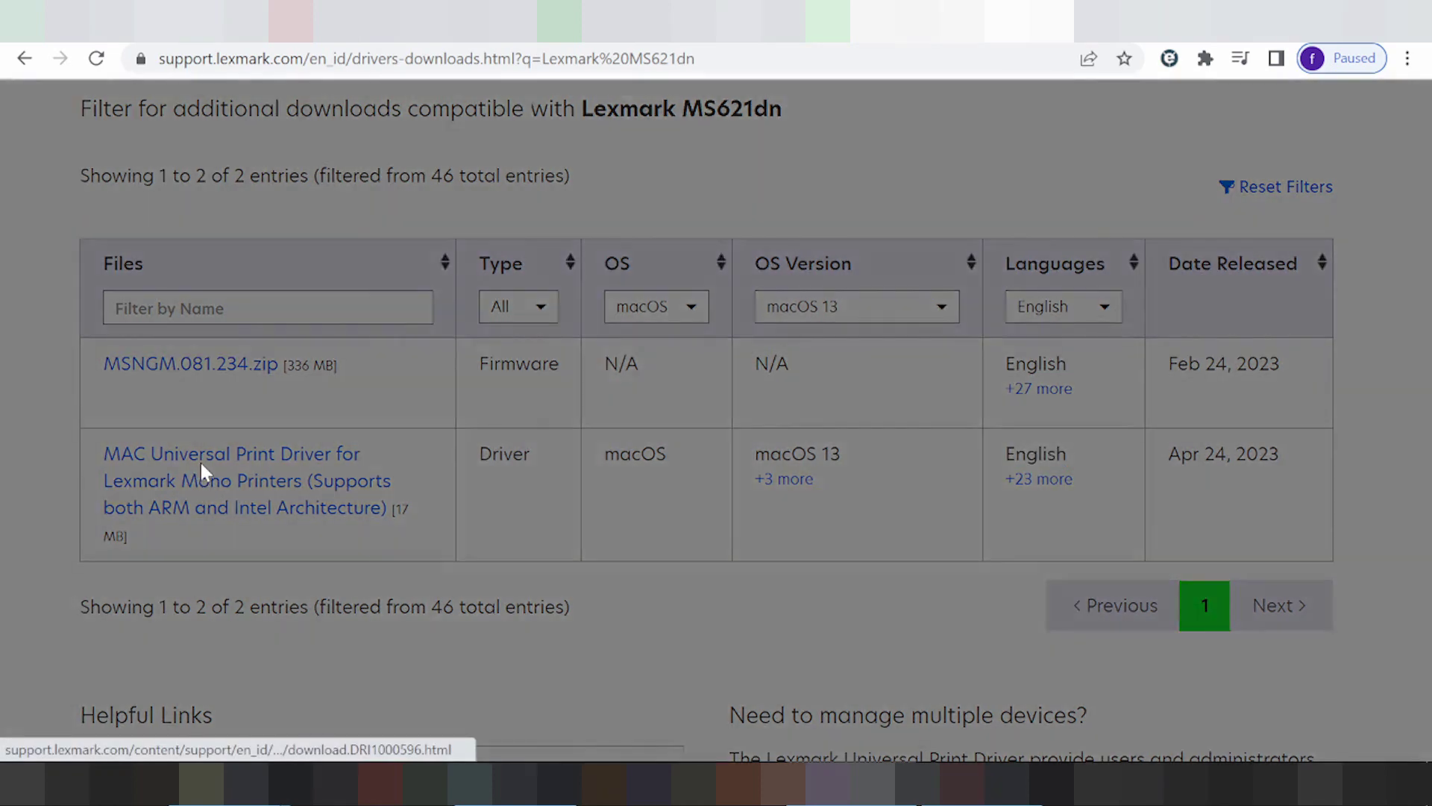
{"action": "left_click", "coordinate": [201, 466]}
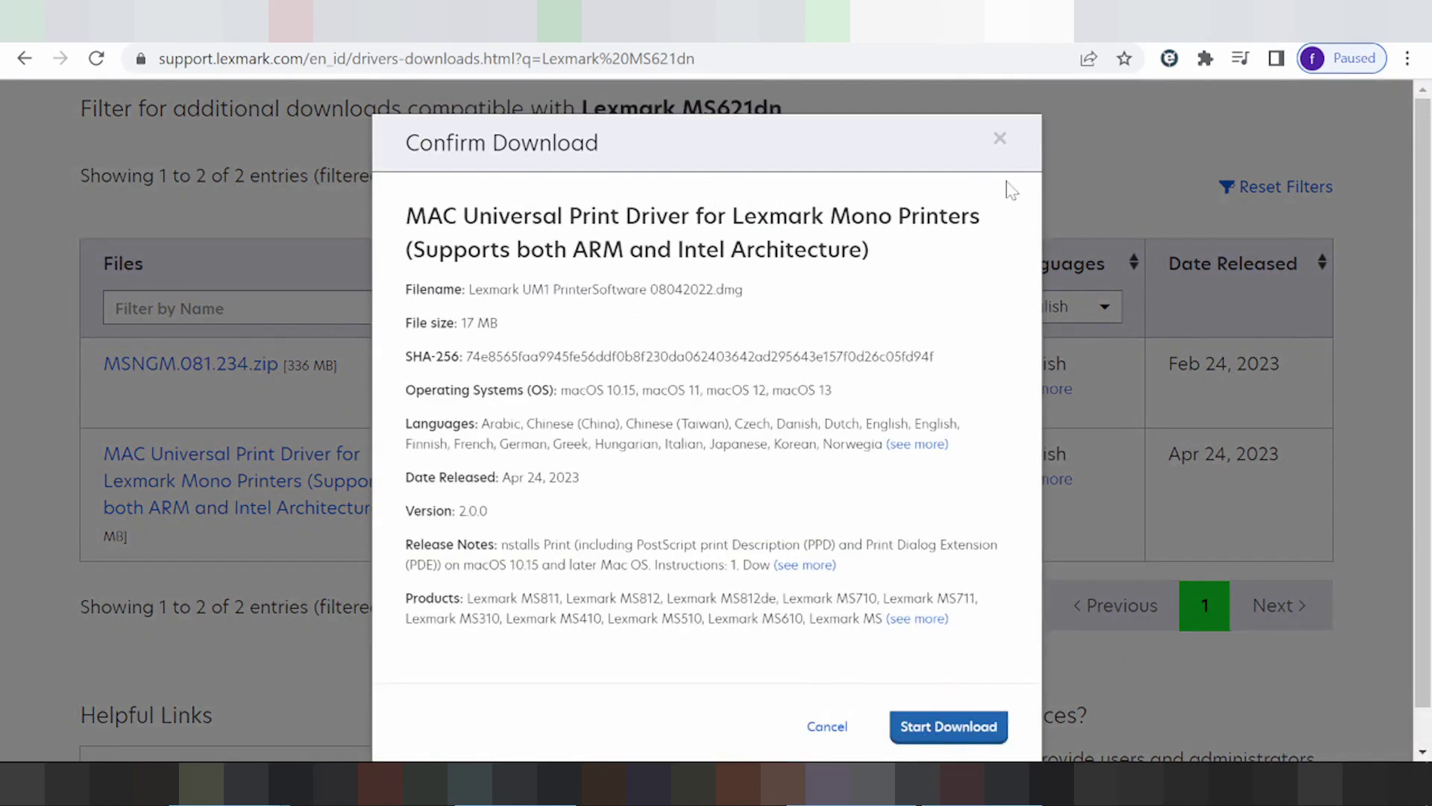
{"action": "left_click", "coordinate": [826, 726]}
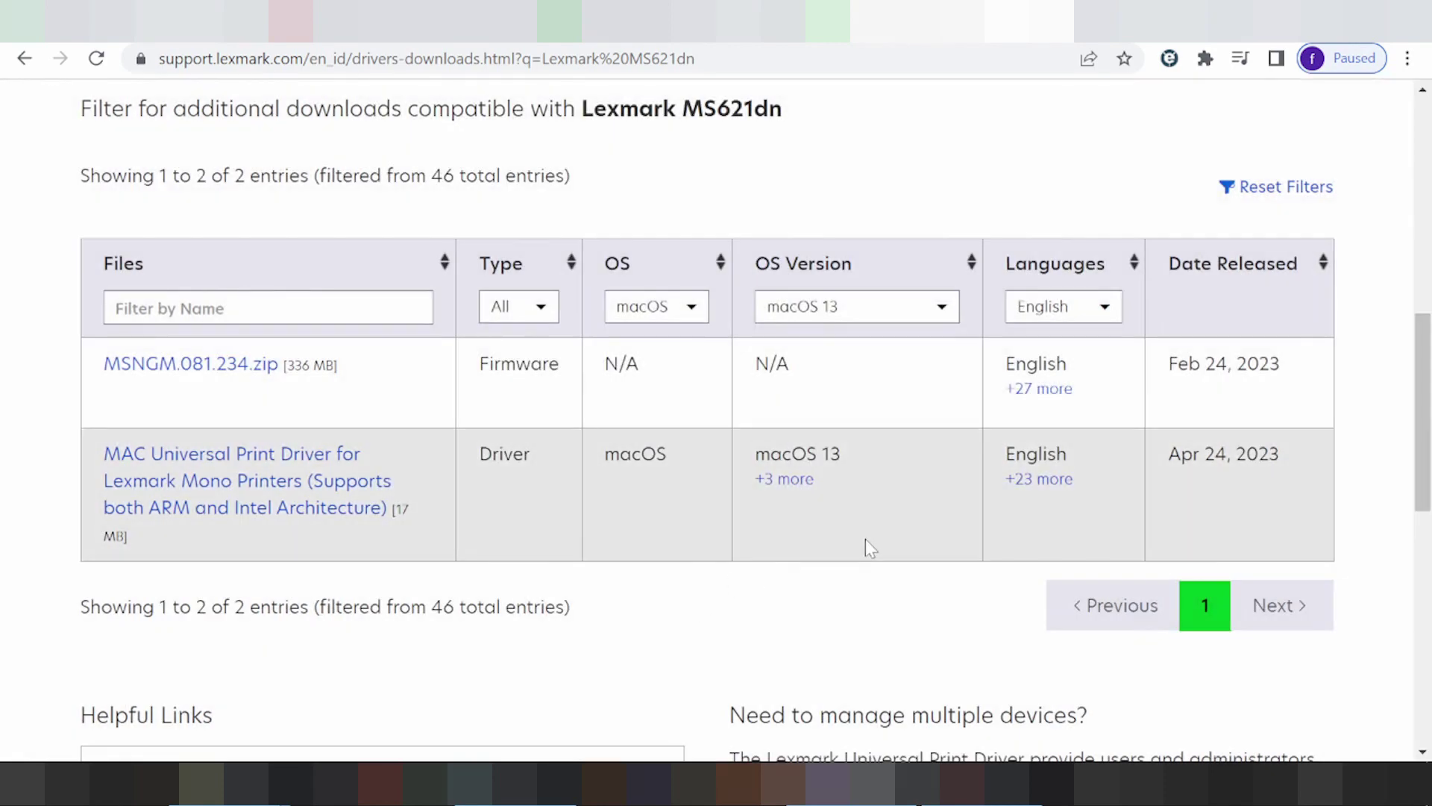
Filter the downloads table to Linux/Unix, version Debian 11.
{"action": "left_click", "coordinate": [675, 311]}
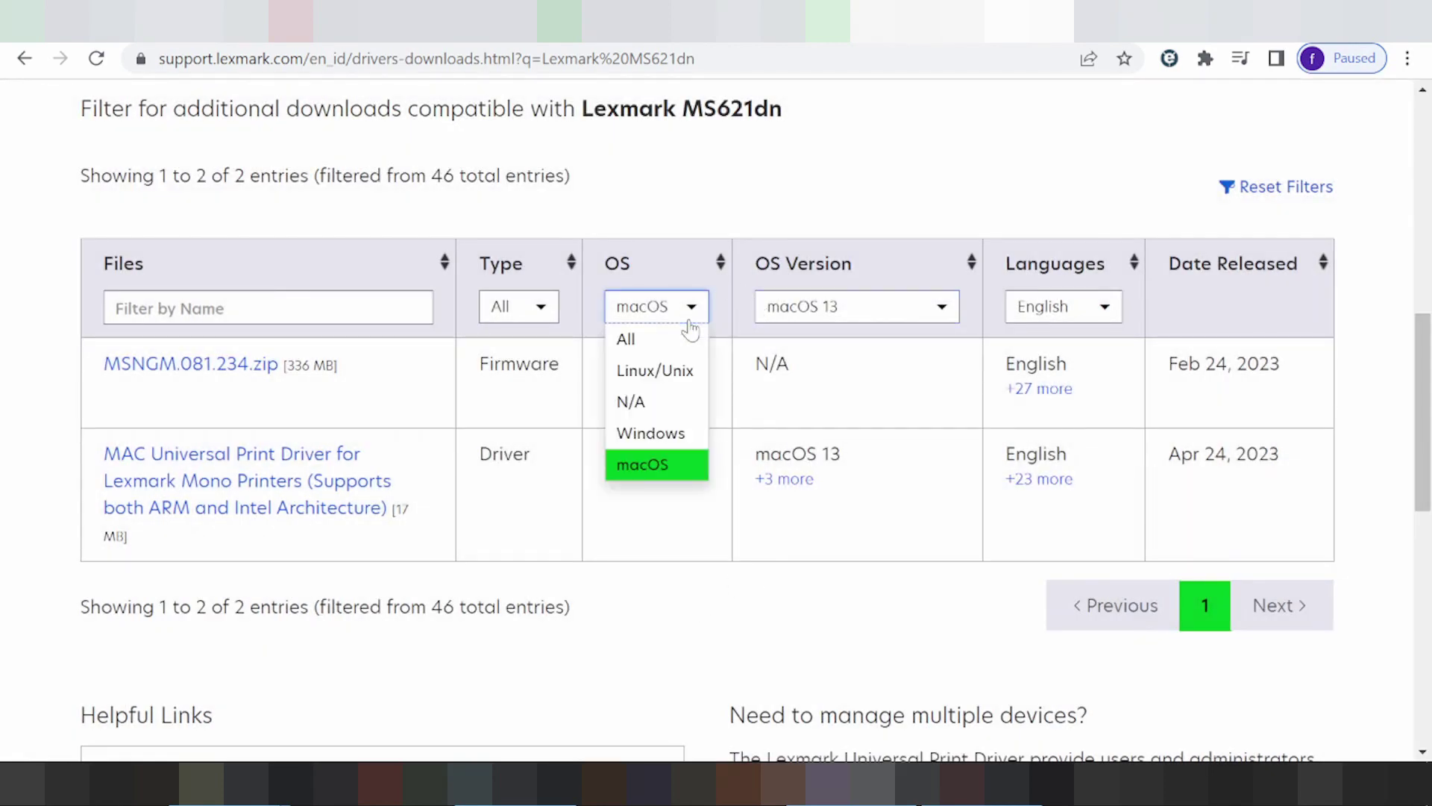
{"action": "left_click", "coordinate": [650, 371]}
{"action": "left_click", "coordinate": [905, 304]}
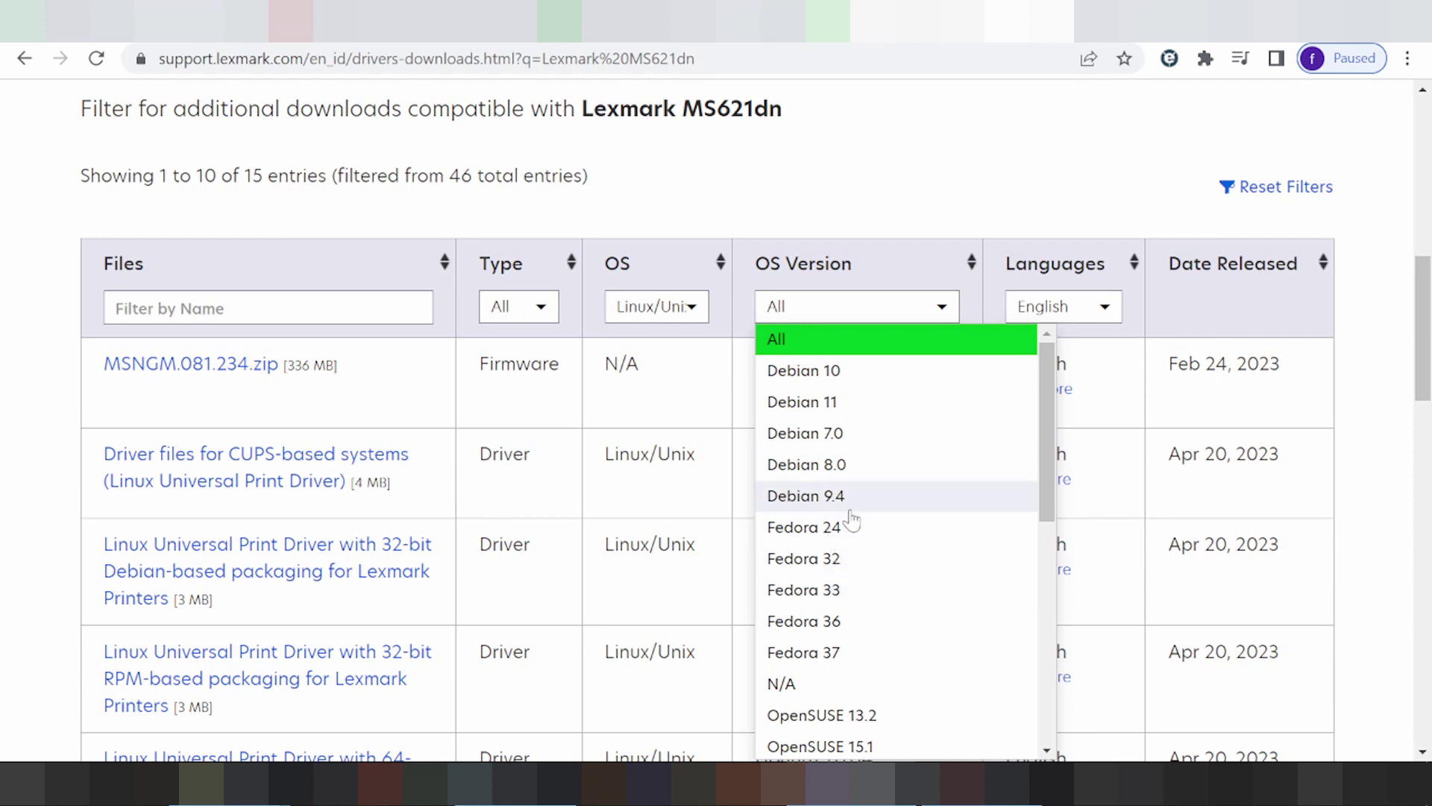
{"action": "scroll", "coordinate": [866, 620], "scroll_direction": "down", "scroll_amount": 3}
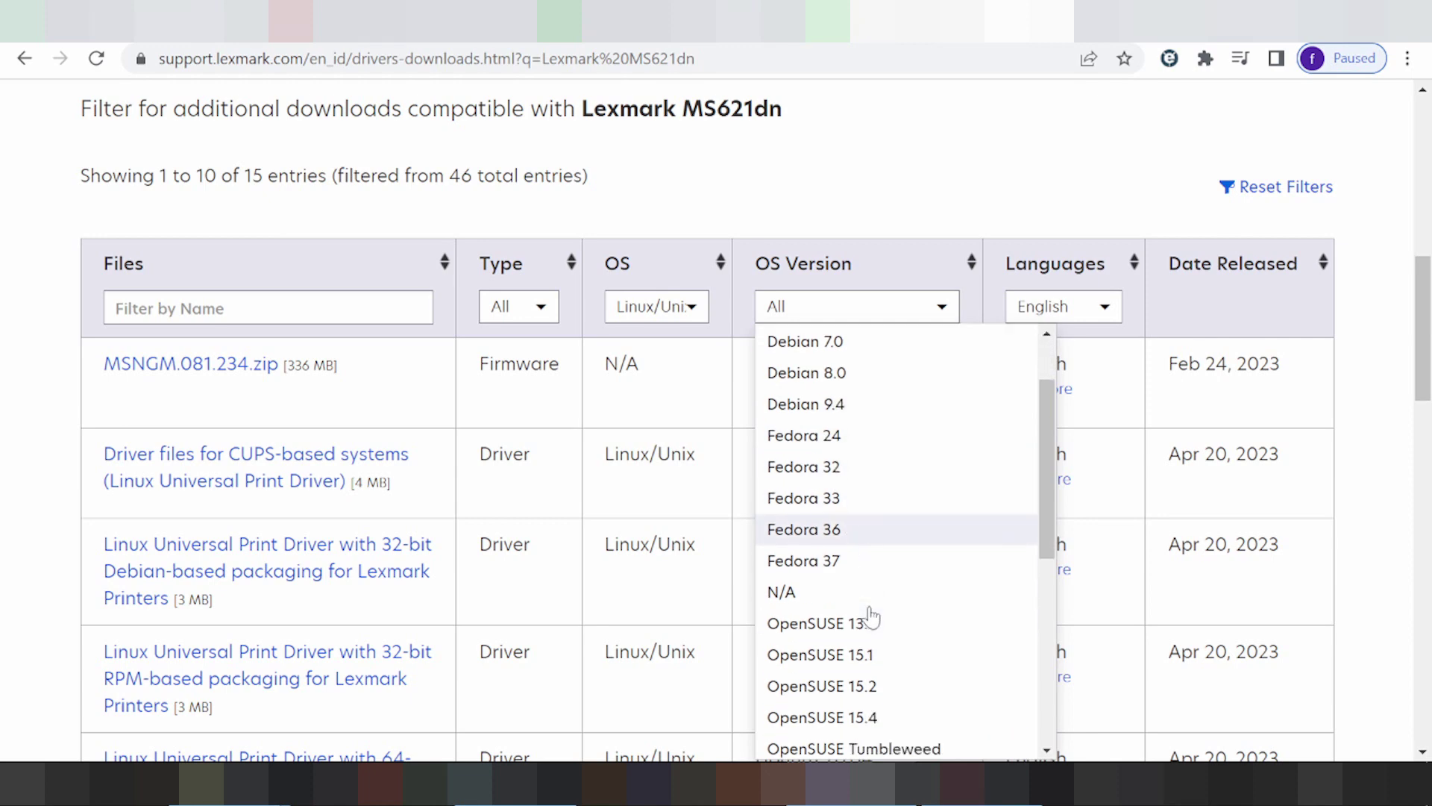
{"action": "scroll", "coordinate": [867, 515], "scroll_direction": "down", "scroll_amount": 3}
{"action": "scroll", "coordinate": [861, 522], "scroll_direction": "up", "scroll_amount": 5}
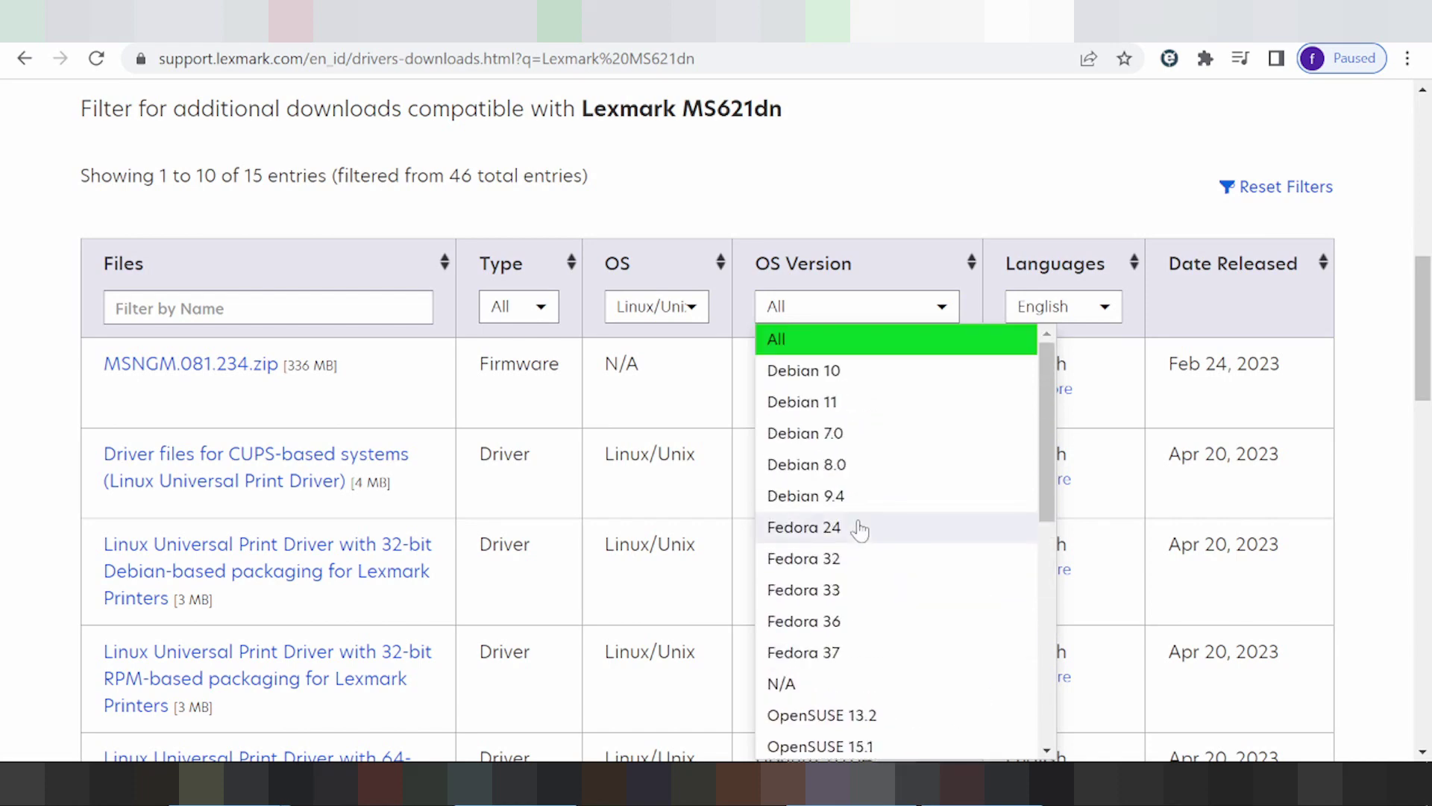
{"action": "left_click", "coordinate": [841, 405]}
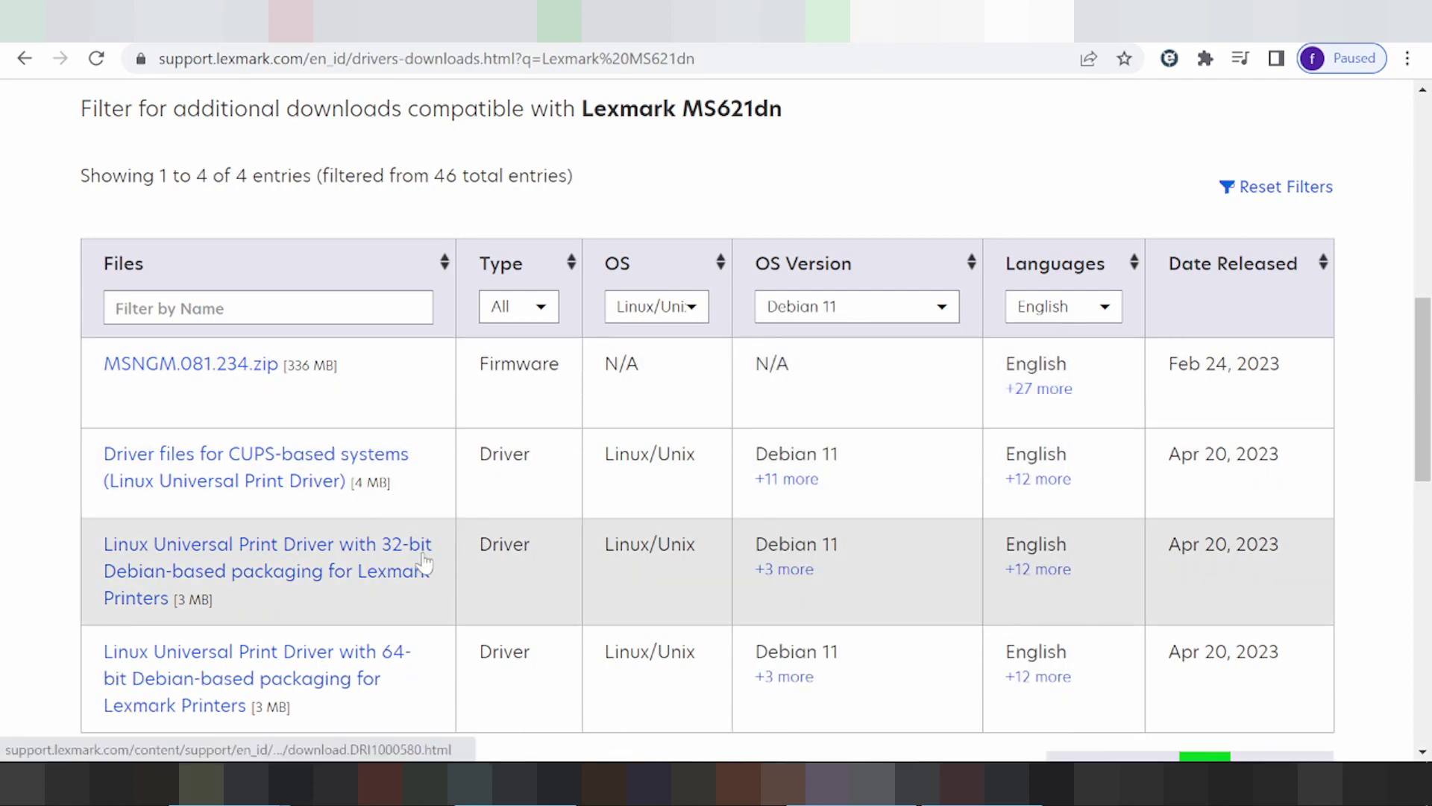
Review the four Debian 11 entries, then reopen the operating system list.
{"action": "scroll", "coordinate": [1155, 393], "scroll_direction": "down", "scroll_amount": 2}
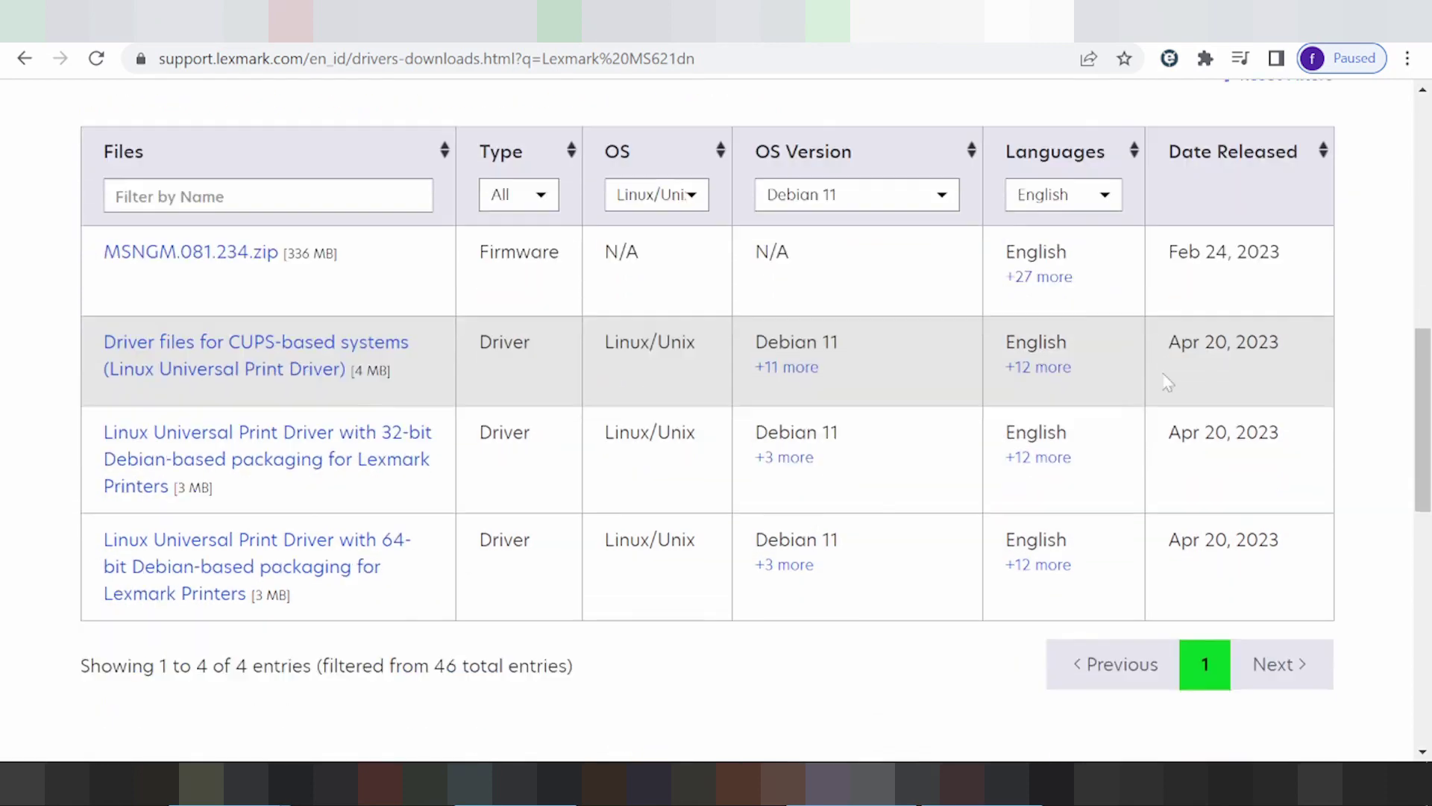
{"action": "left_click_drag", "start_coordinate": [1278, 341], "coordinate": [1231, 342]}
{"action": "left_click_drag", "start_coordinate": [1269, 433], "coordinate": [1199, 433]}
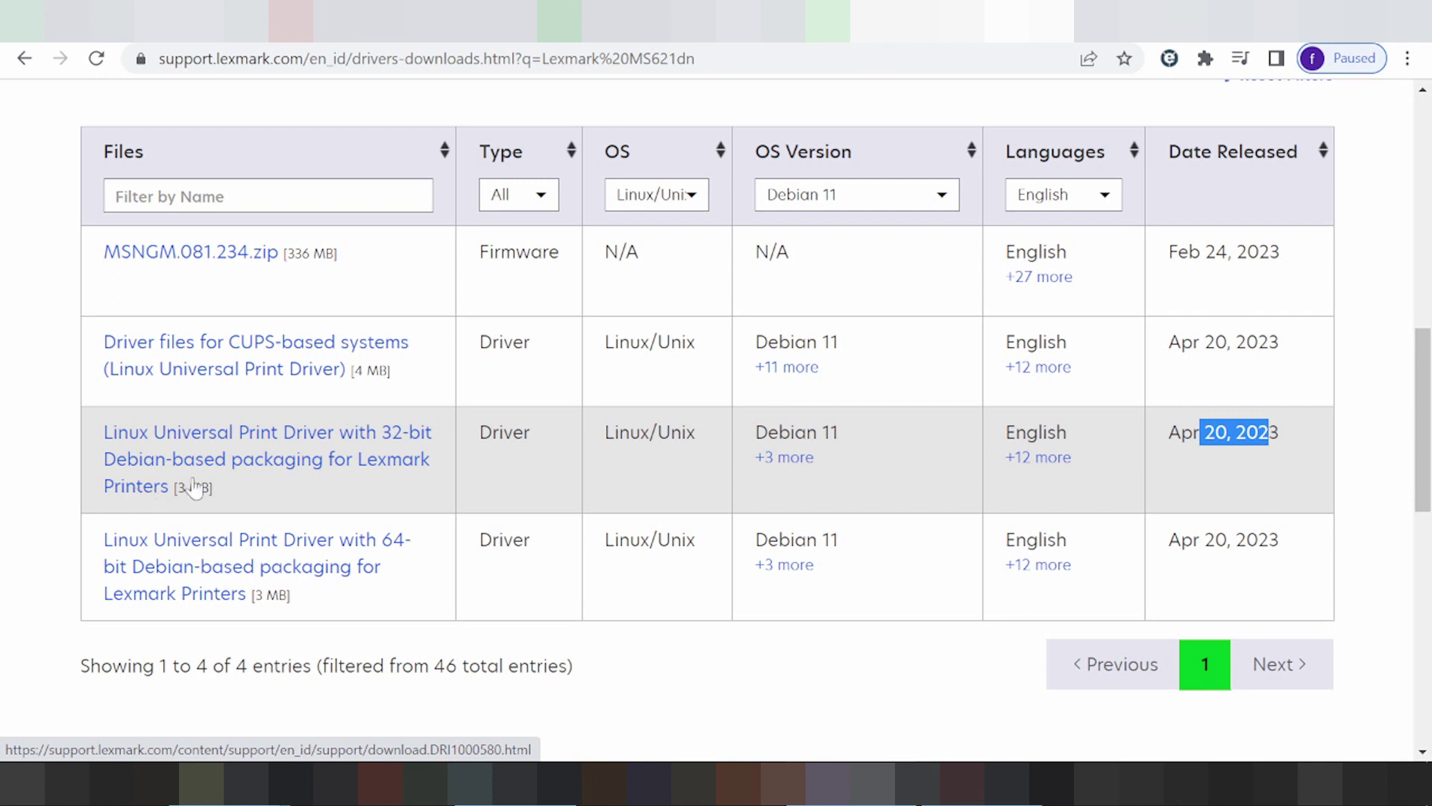
{"action": "left_click", "coordinate": [691, 197]}
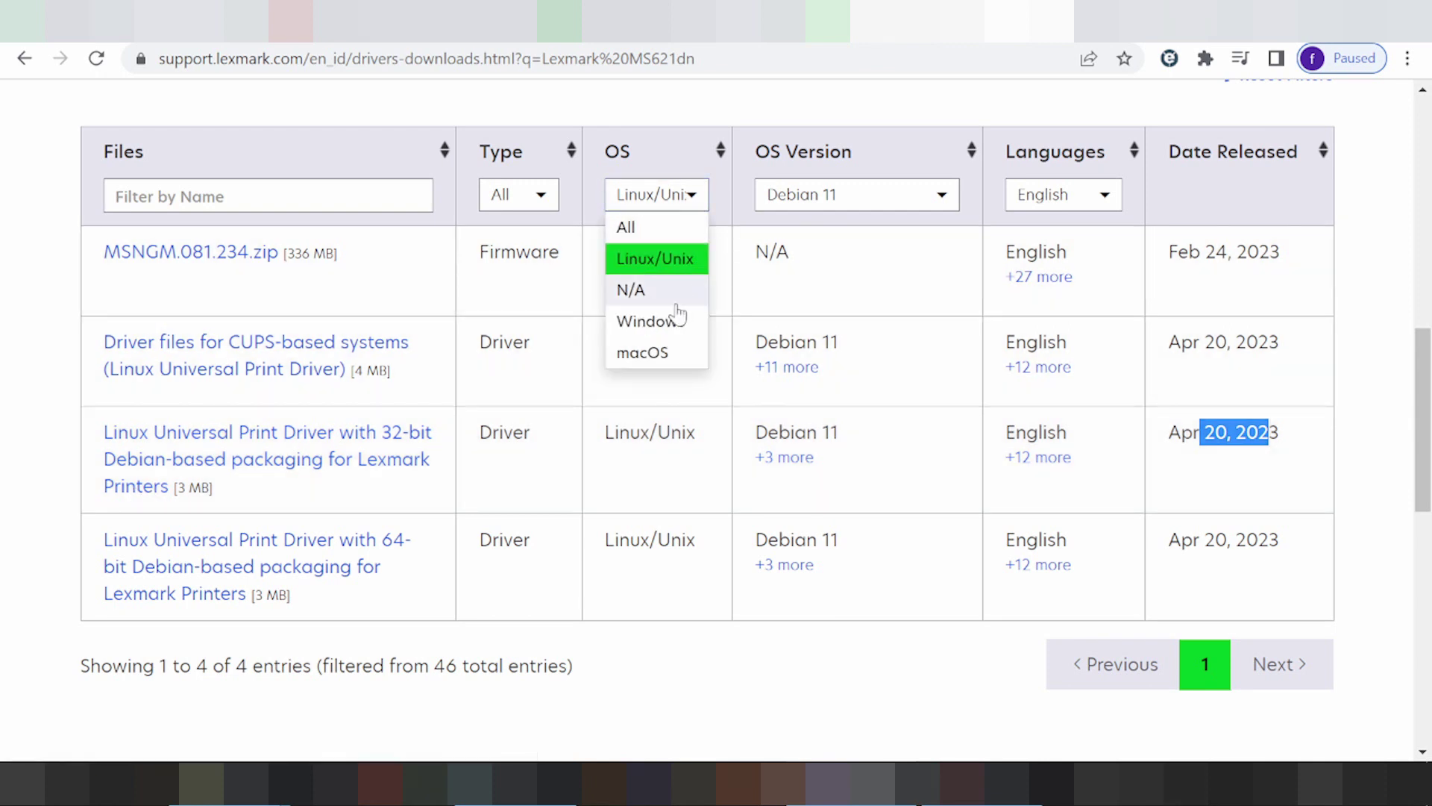
Filter the downloads to Windows, version Windows 11 (64-bit).
{"action": "left_click", "coordinate": [660, 321]}
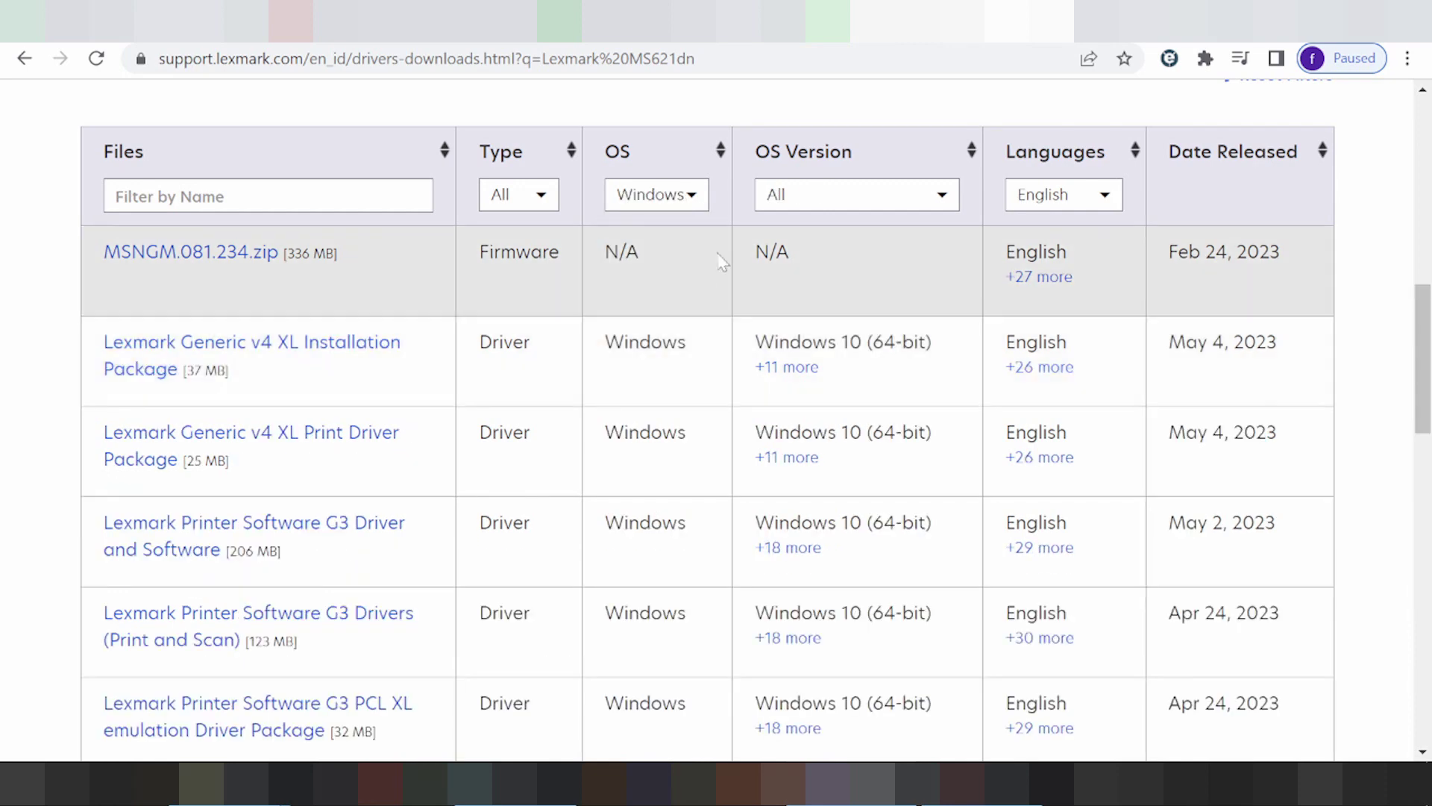
{"action": "left_click", "coordinate": [819, 203]}
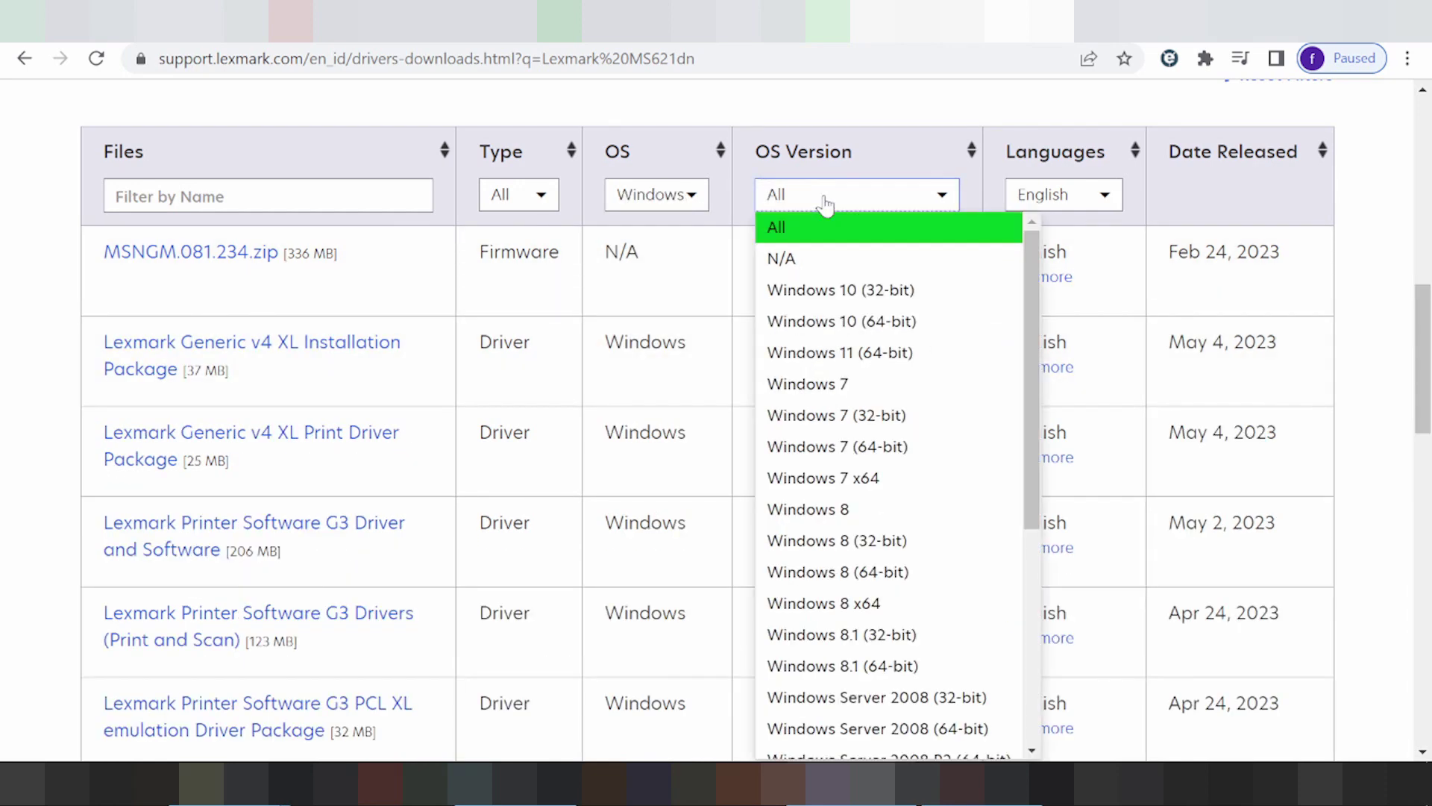
{"action": "left_click", "coordinate": [820, 353]}
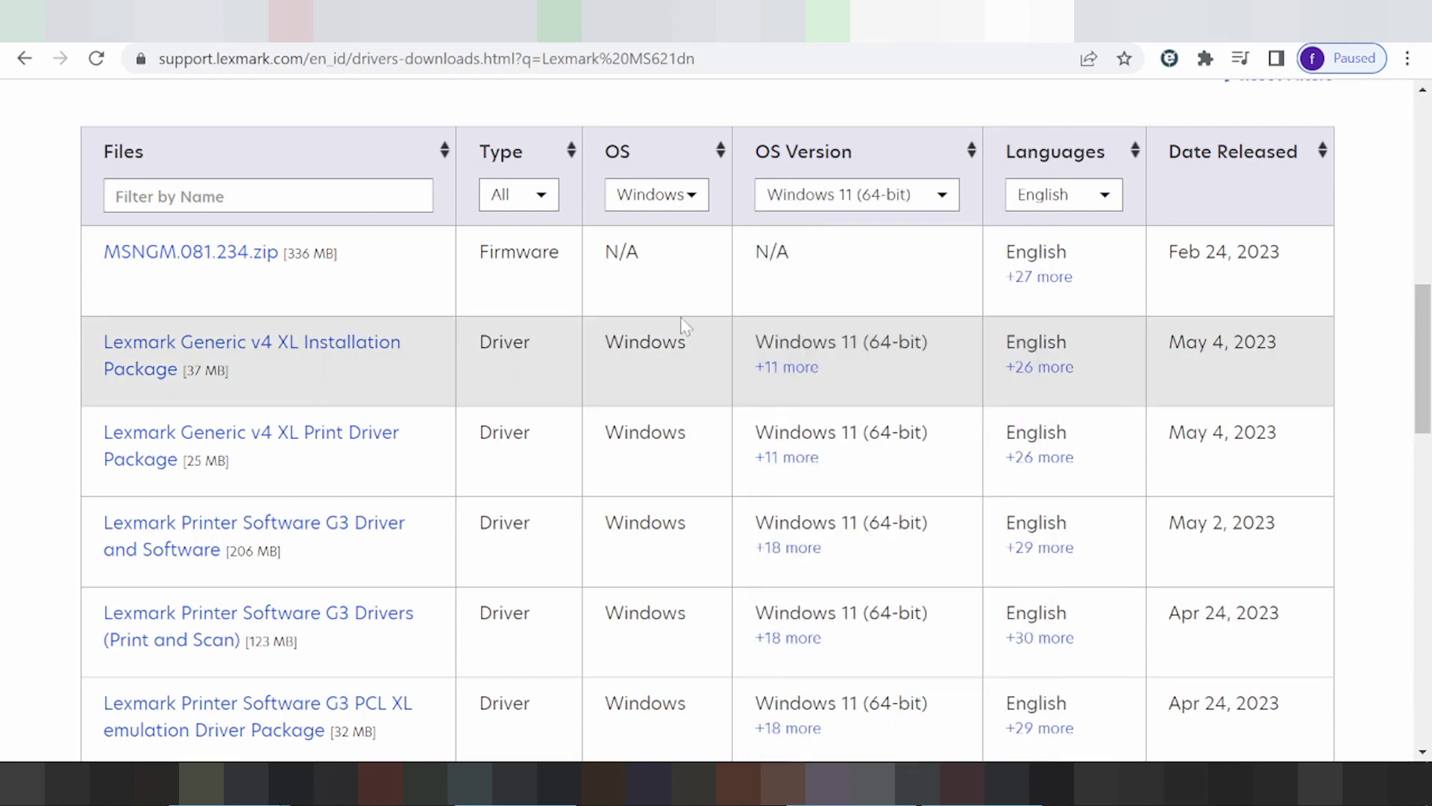
{"action": "scroll", "coordinate": [593, 216], "scroll_direction": "down", "scroll_amount": 2}
{"action": "scroll", "coordinate": [964, 227], "scroll_direction": "up", "scroll_amount": 3}
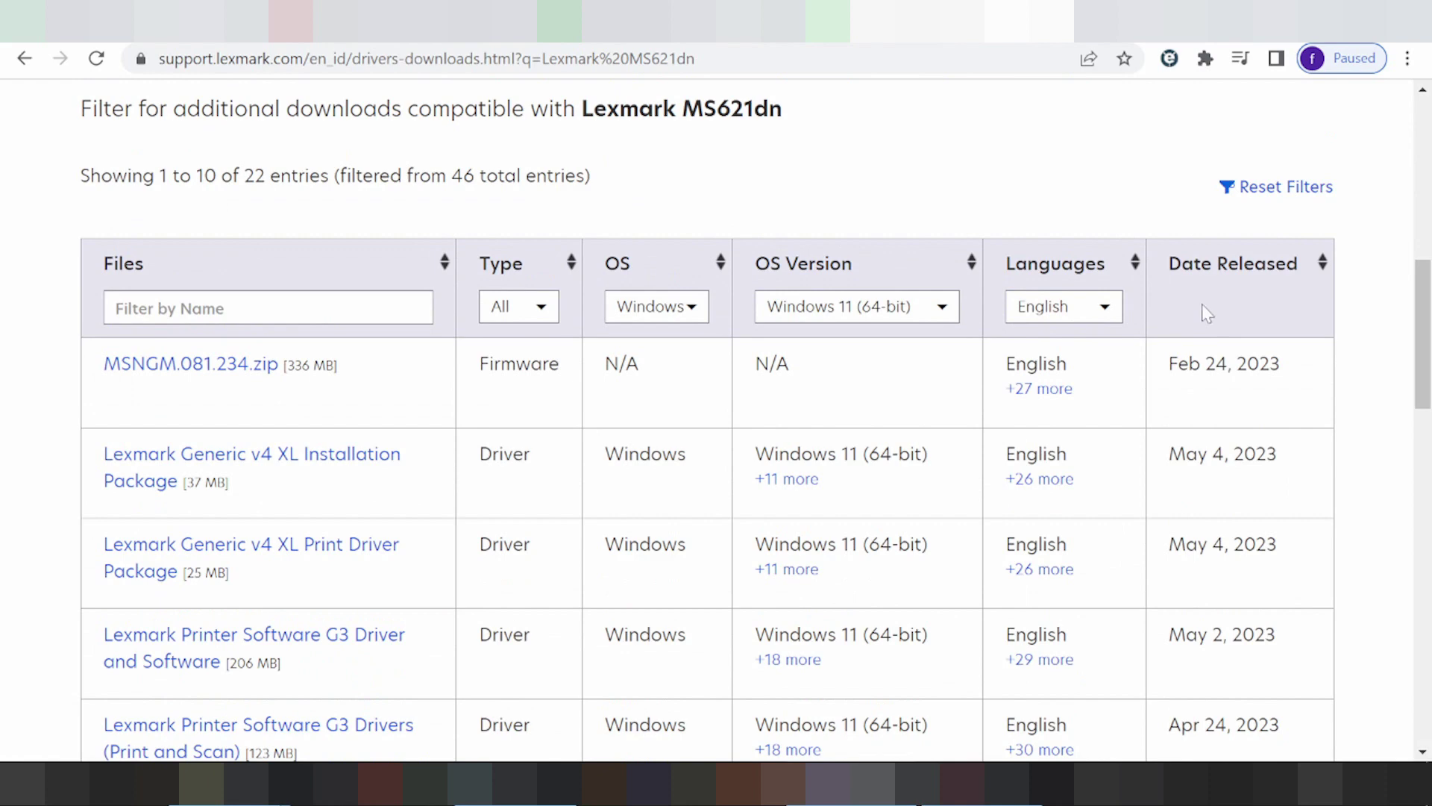
{"action": "scroll", "coordinate": [1196, 302], "scroll_direction": "down", "scroll_amount": 5}
{"action": "left_click_drag", "start_coordinate": [1182, 388], "coordinate": [1217, 389]}
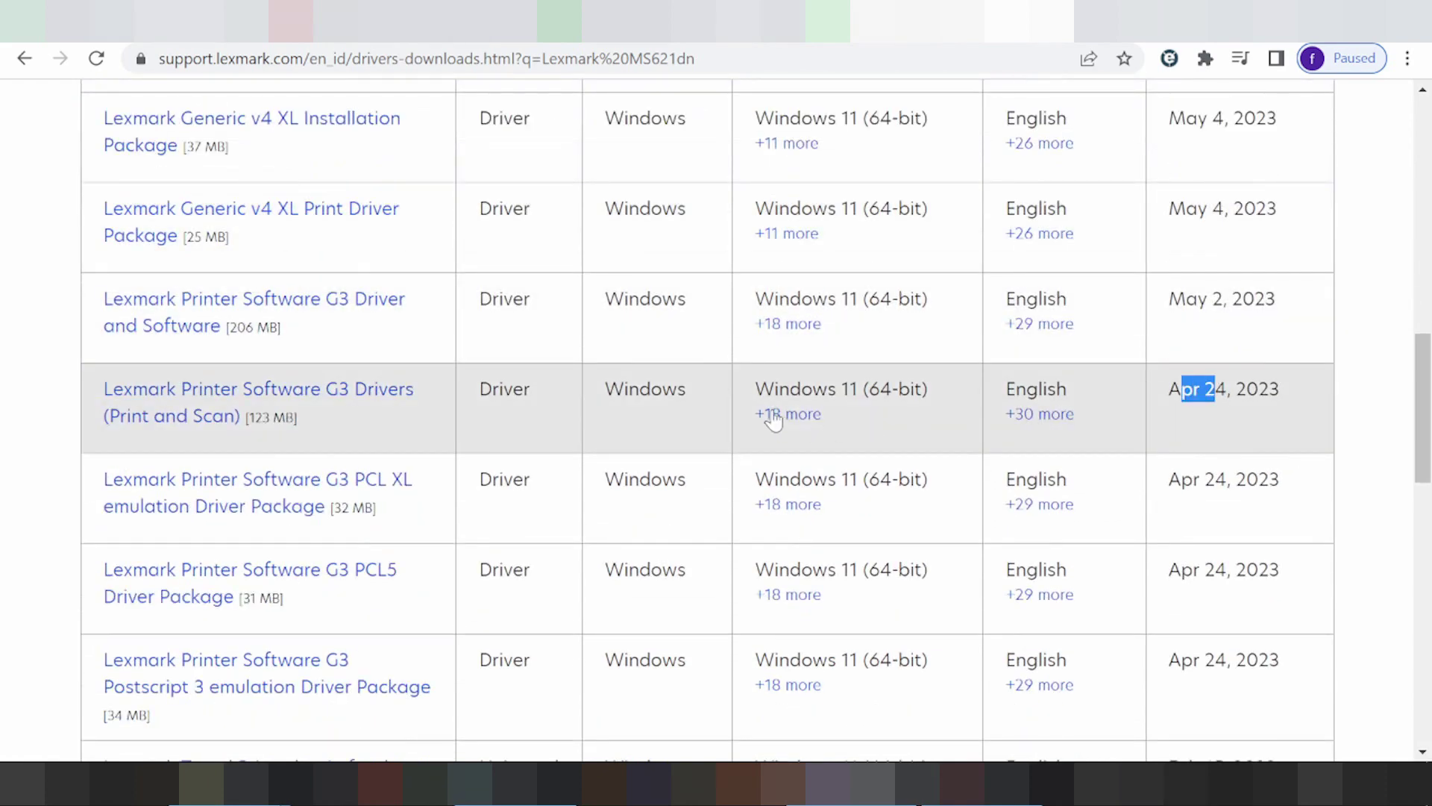
{"action": "left_click_drag", "start_coordinate": [774, 389], "coordinate": [801, 388]}
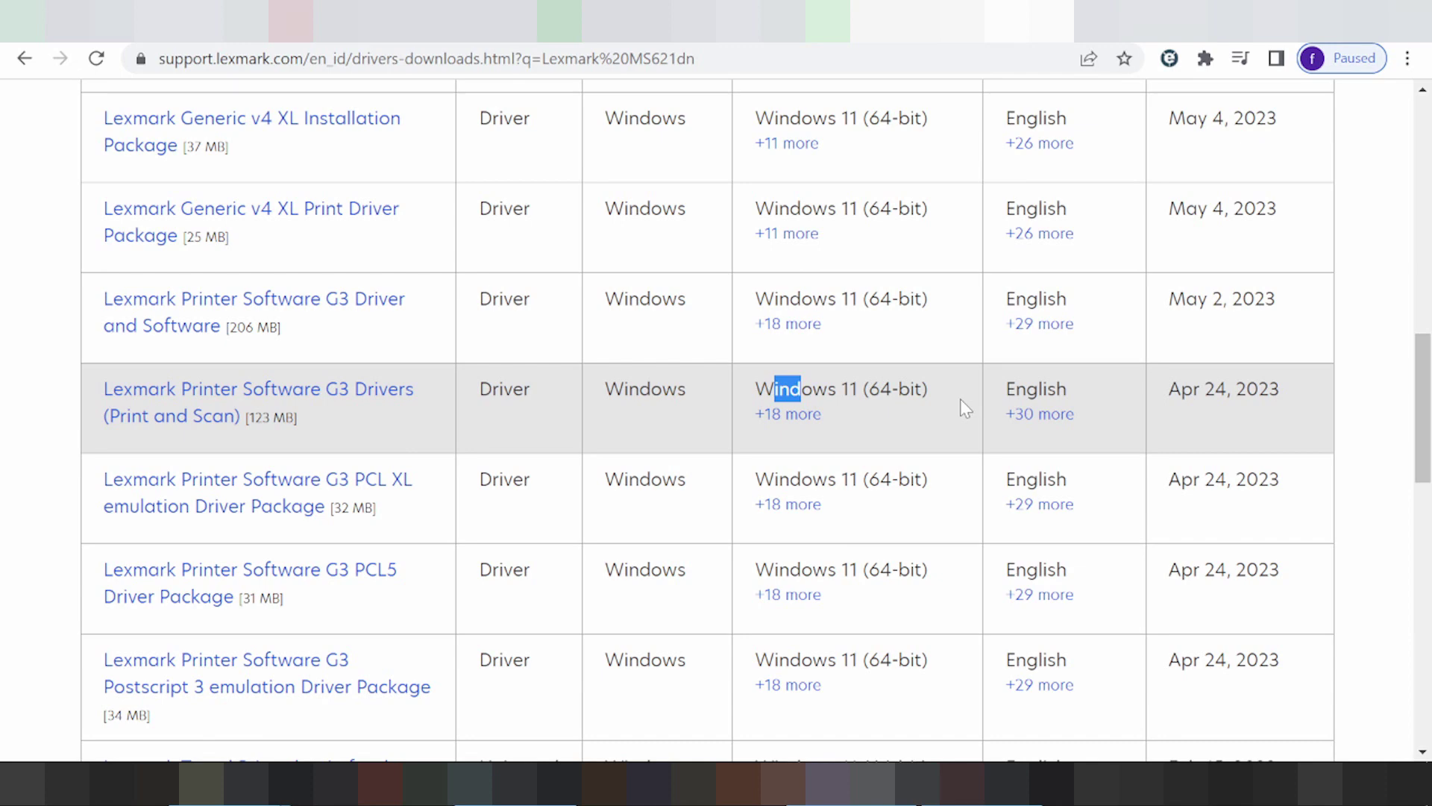
View the G3 Drivers (Print and Scan) download details and scroll the driver list.
{"action": "left_click", "coordinate": [230, 393]}
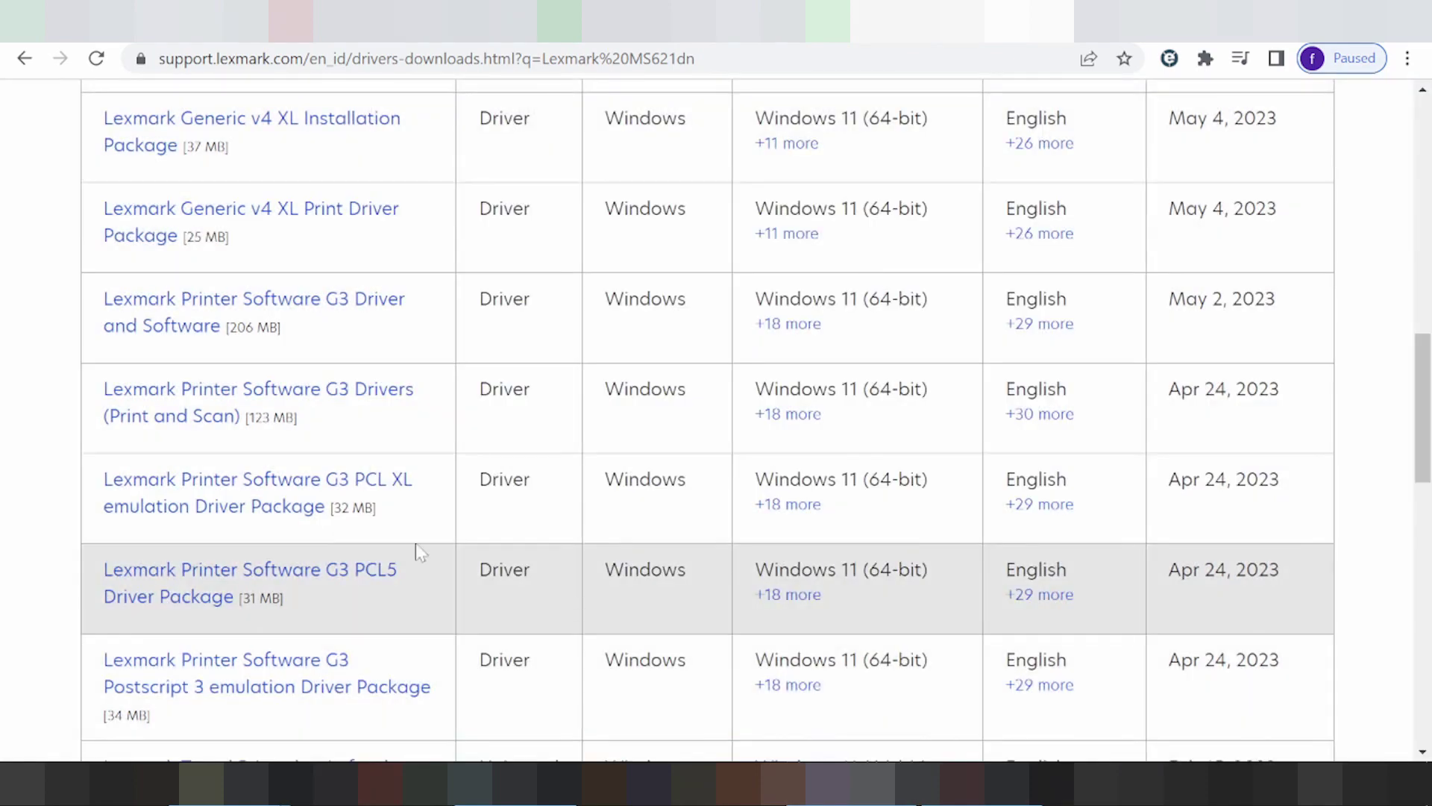
{"action": "scroll", "coordinate": [595, 428], "scroll_direction": "down", "scroll_amount": 3}
{"action": "scroll", "coordinate": [595, 427], "scroll_direction": "down", "scroll_amount": 3}
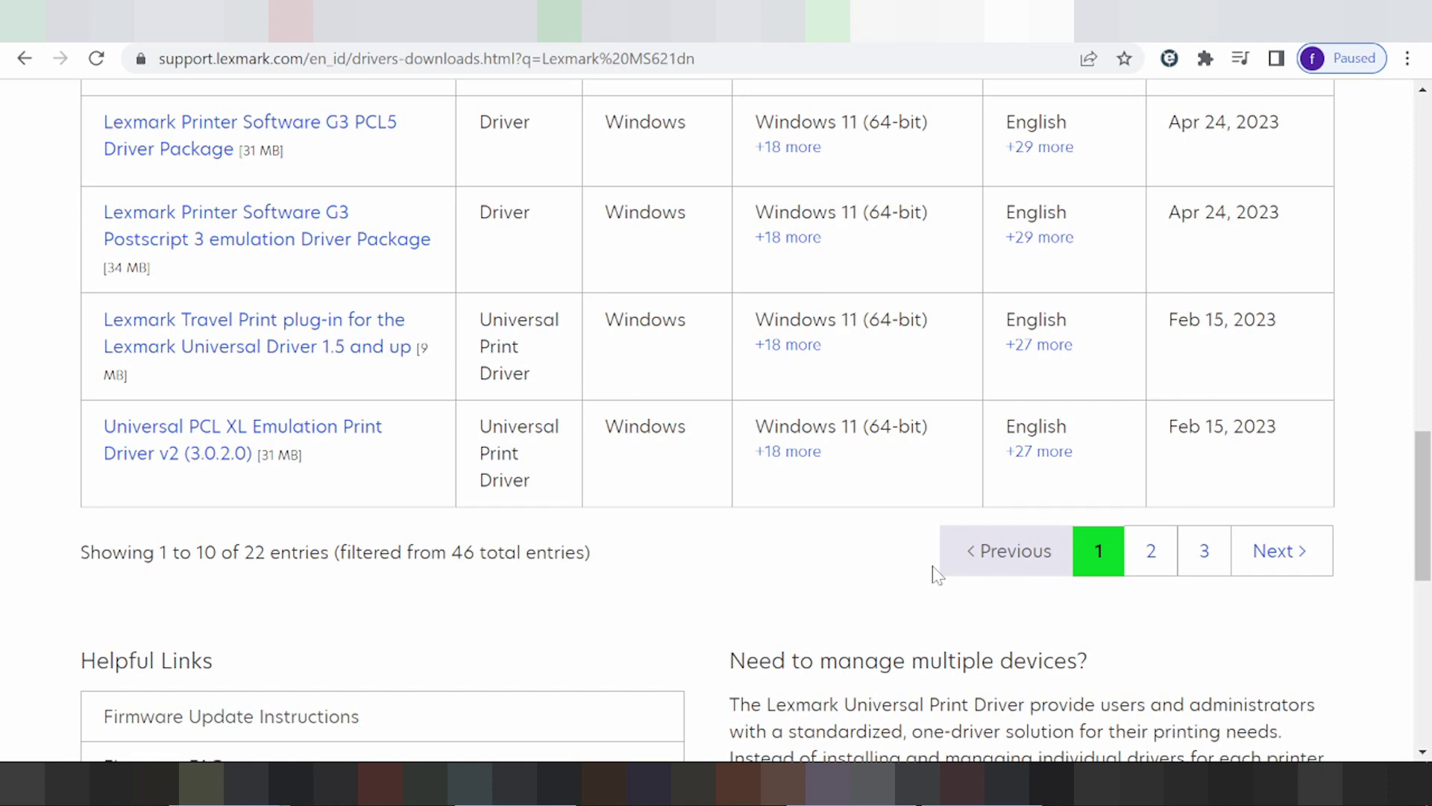
{"action": "scroll", "coordinate": [600, 463], "scroll_direction": "up", "scroll_amount": 6}
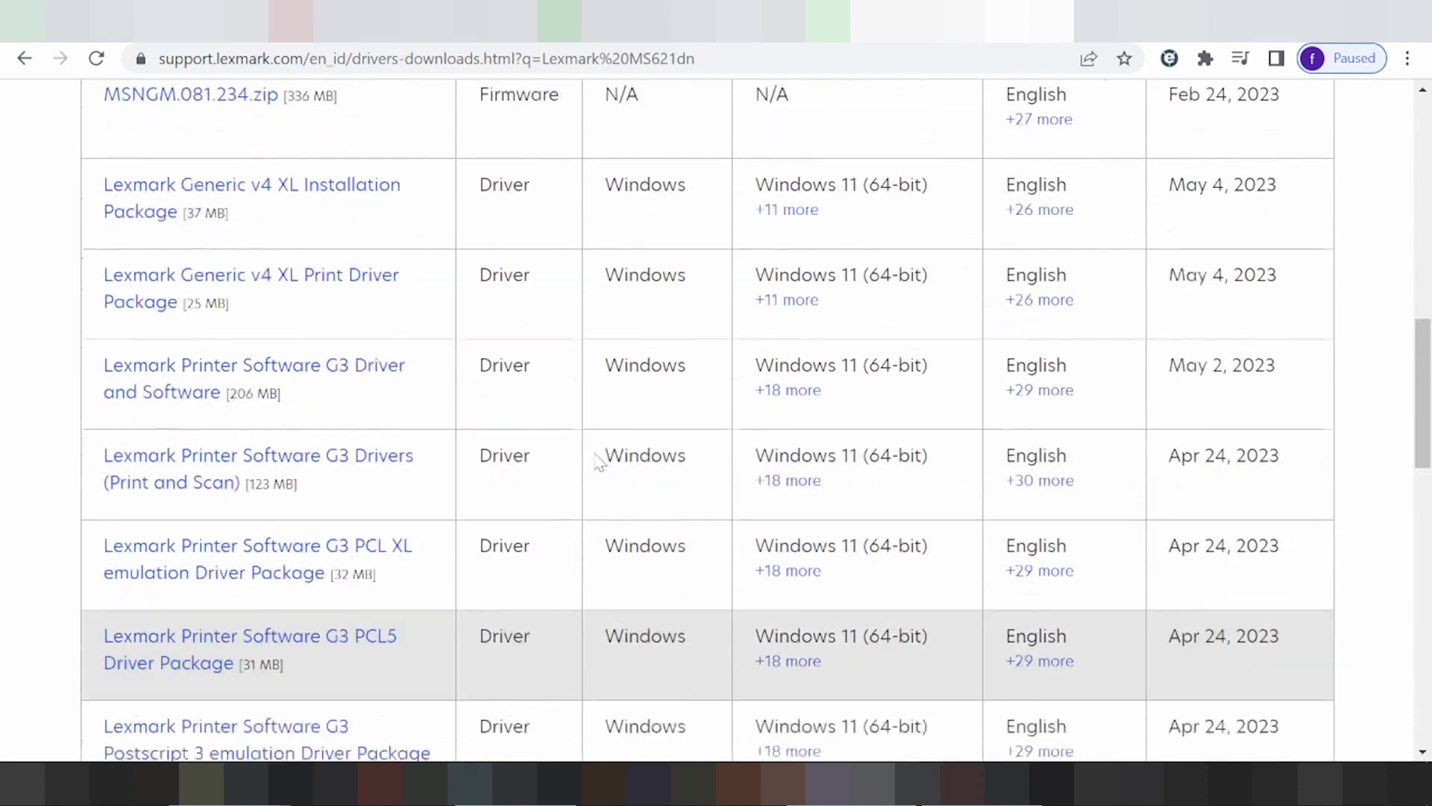
{"action": "scroll", "coordinate": [599, 462], "scroll_direction": "up", "scroll_amount": 3}
{"action": "scroll", "coordinate": [590, 466], "scroll_direction": "down", "scroll_amount": 3}
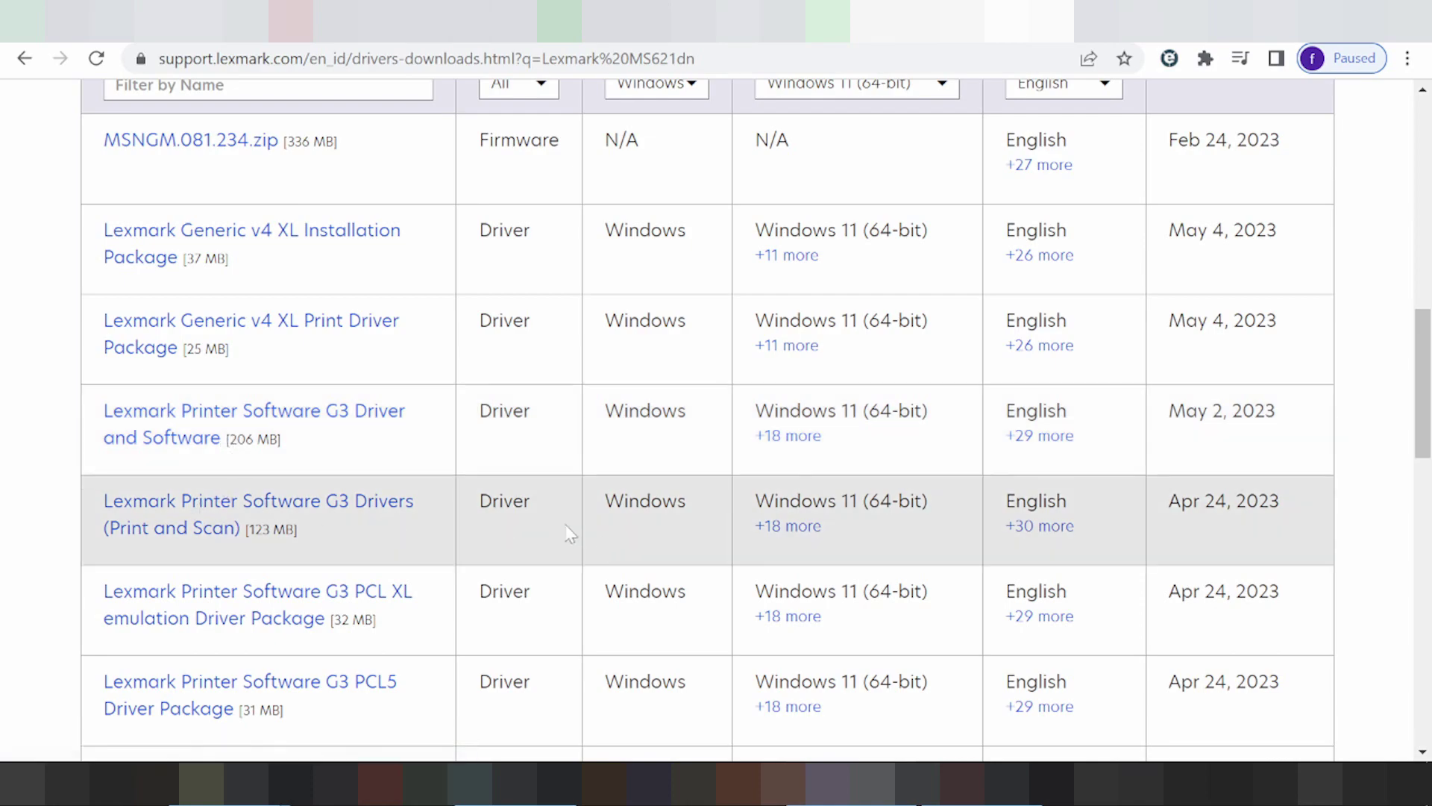
{"action": "scroll", "coordinate": [795, 477], "scroll_direction": "down", "scroll_amount": 6}
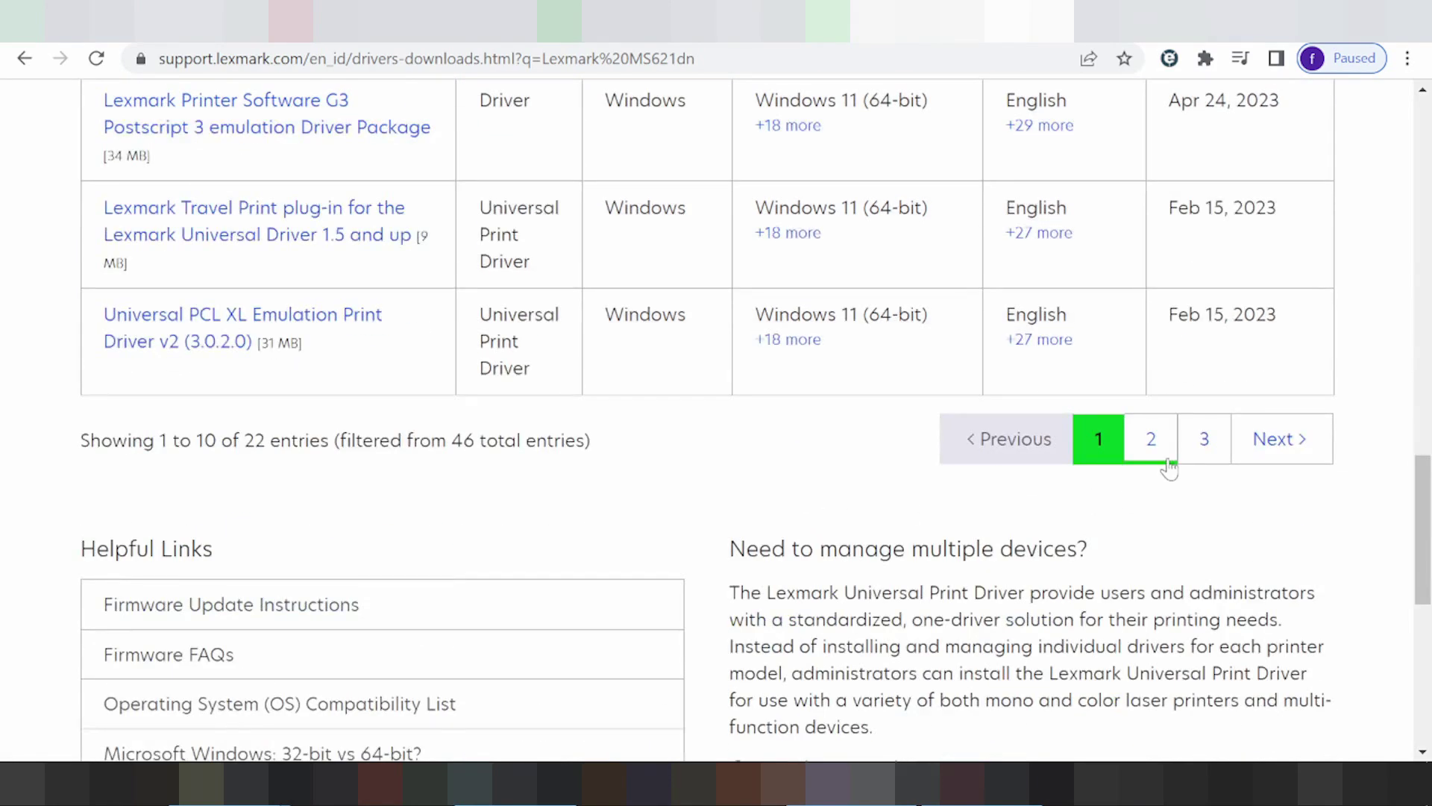
Start downloading Universal Print Driver Installation Package v2 (3.0.2.0) from results page 2.
{"action": "left_click", "coordinate": [1148, 457]}
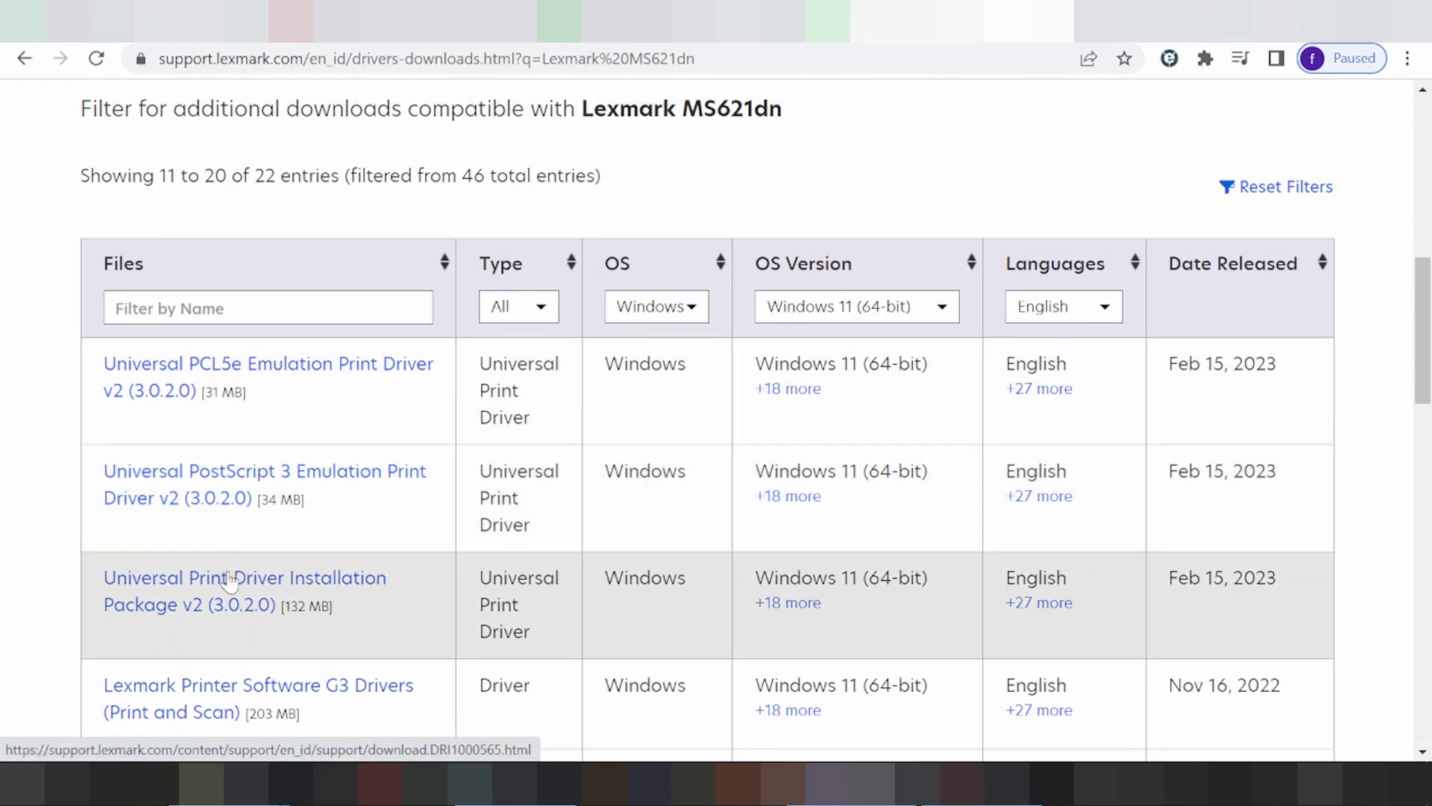
{"action": "left_click", "coordinate": [228, 579]}
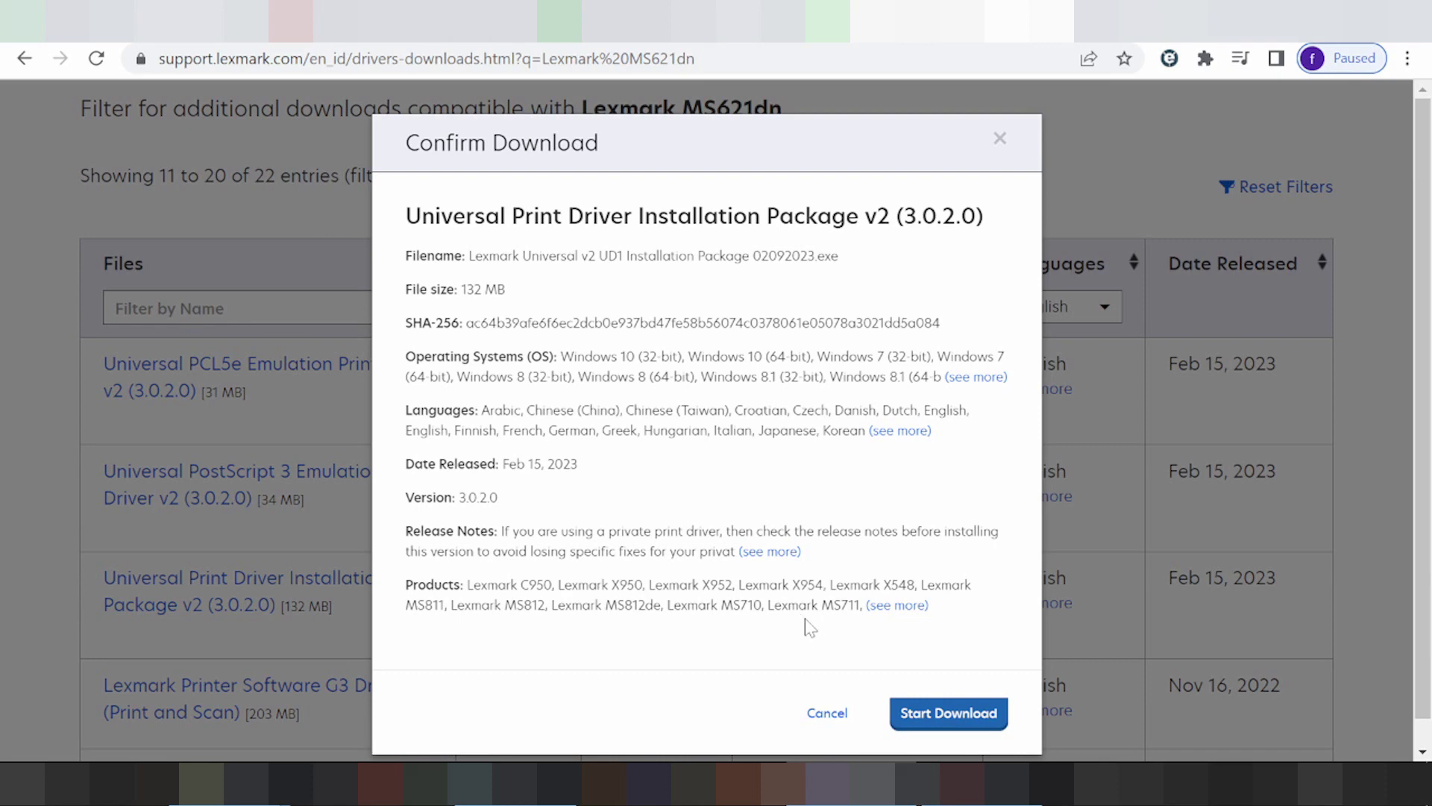
{"action": "left_click", "coordinate": [916, 725]}
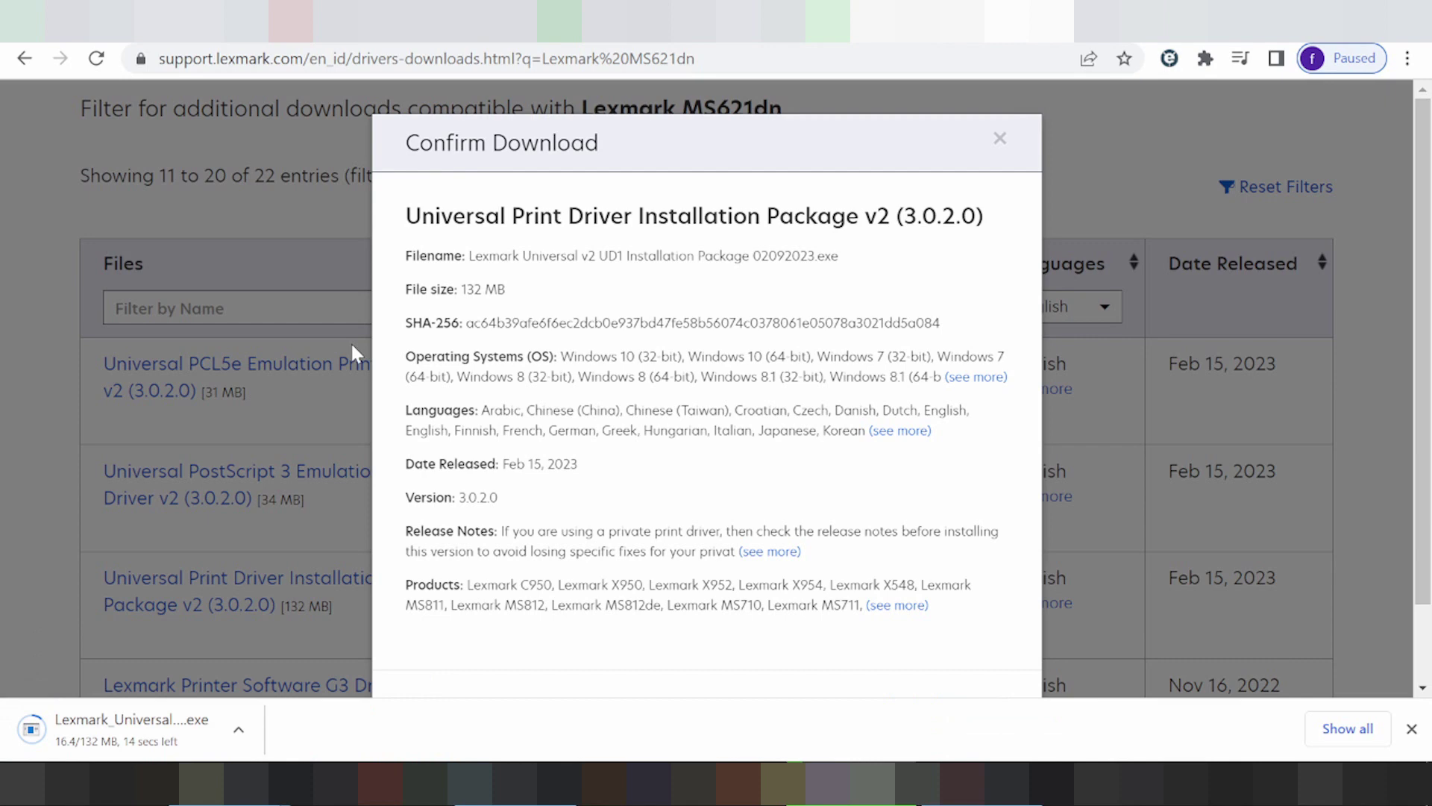
{"action": "key", "text": "alt+Left"}
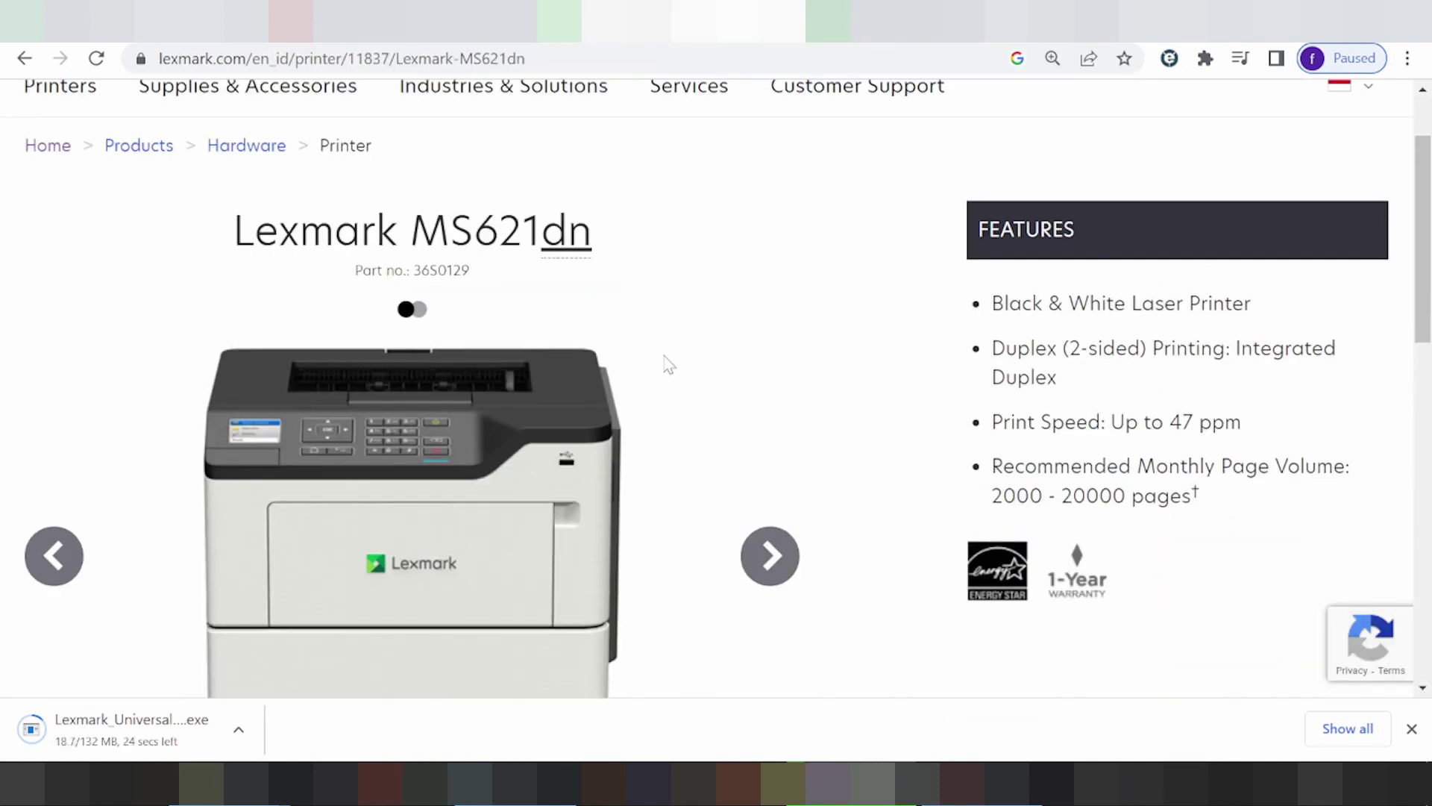
Set the running installer download to Open when done.
{"action": "scroll", "coordinate": [666, 365], "scroll_direction": "down", "scroll_amount": 3}
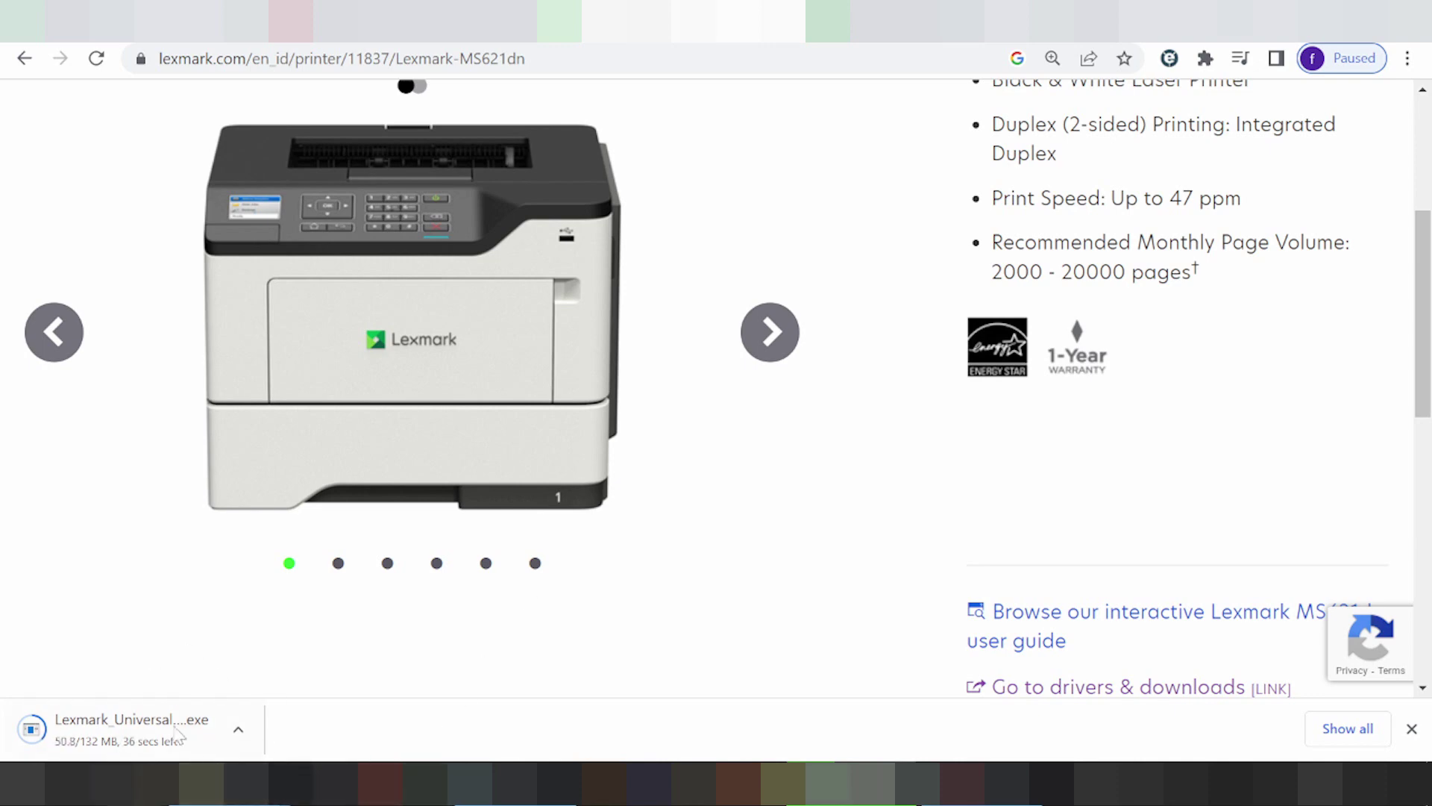
{"action": "left_click", "coordinate": [238, 729]}
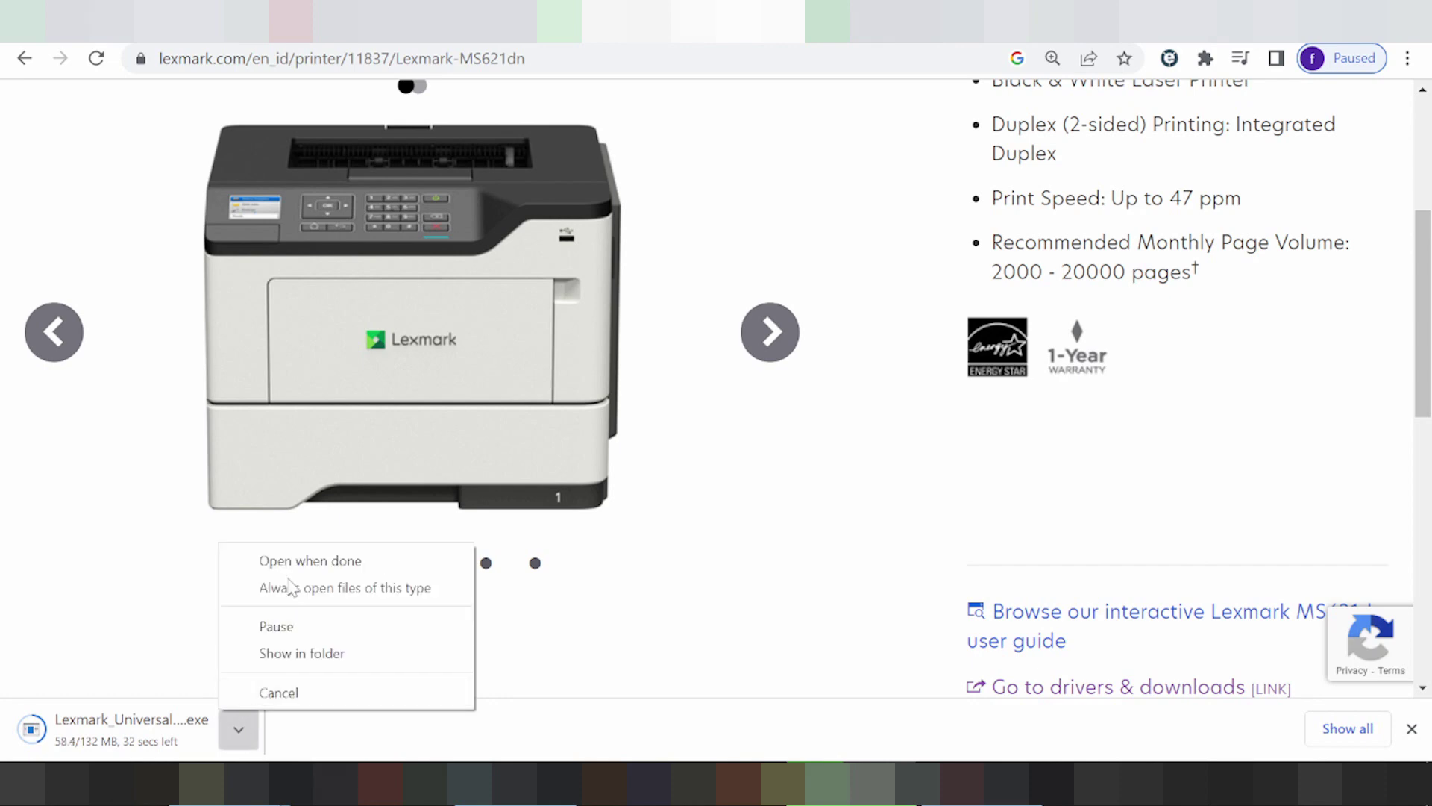
{"action": "left_click", "coordinate": [233, 568]}
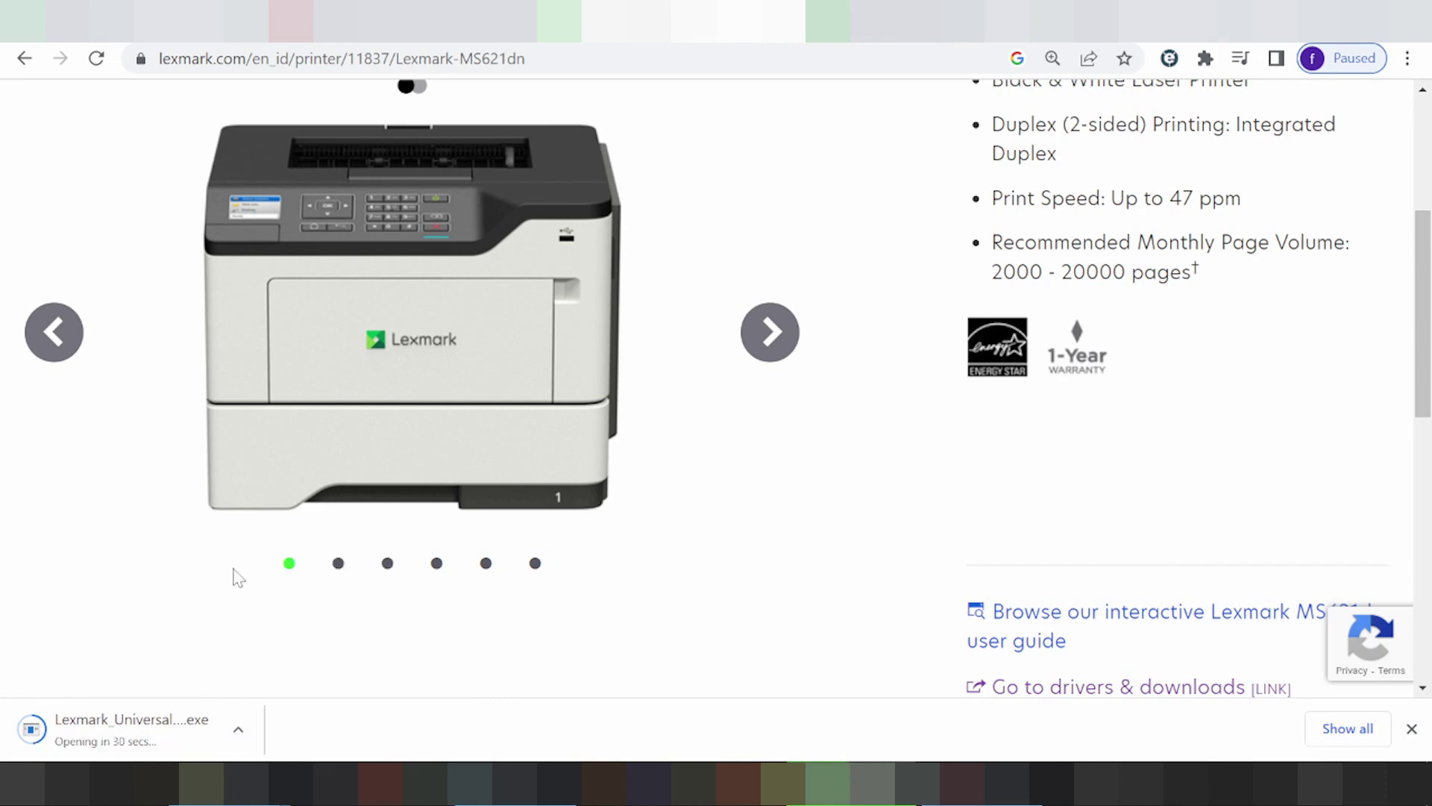